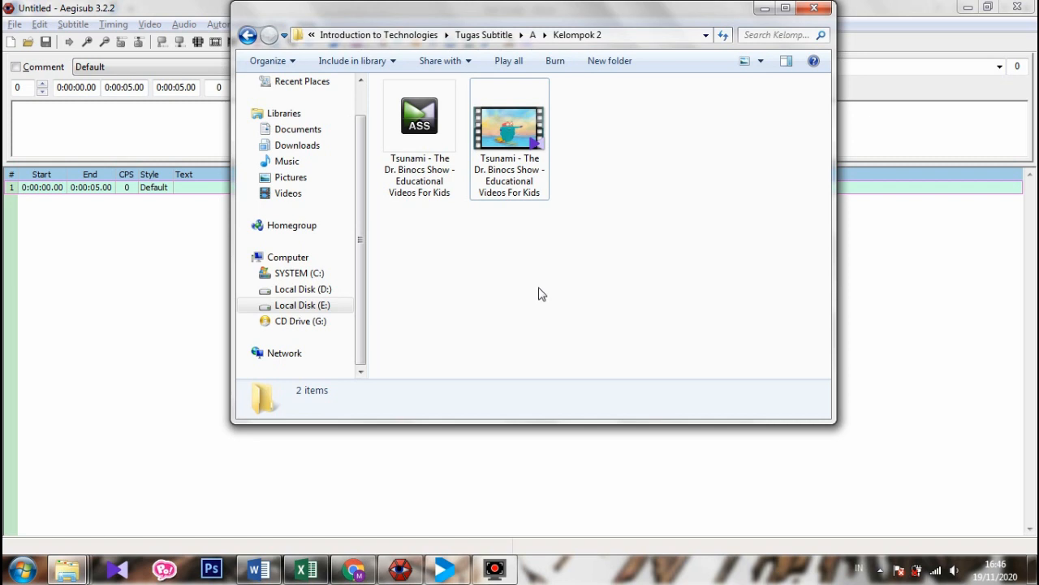
Switch to the Sub Script document in Word and examine its title line and the Time, Characters, Transcript and Subtitle table
{"action": "left_click", "coordinate": [258, 570]}
{"action": "left_click", "coordinate": [279, 150]}
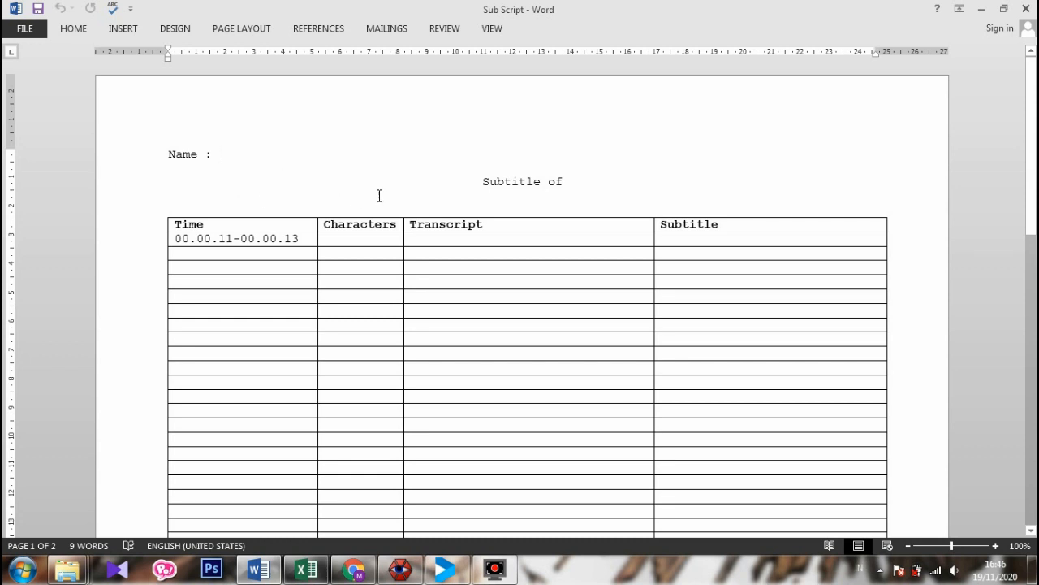
{"action": "left_click", "coordinate": [569, 180]}
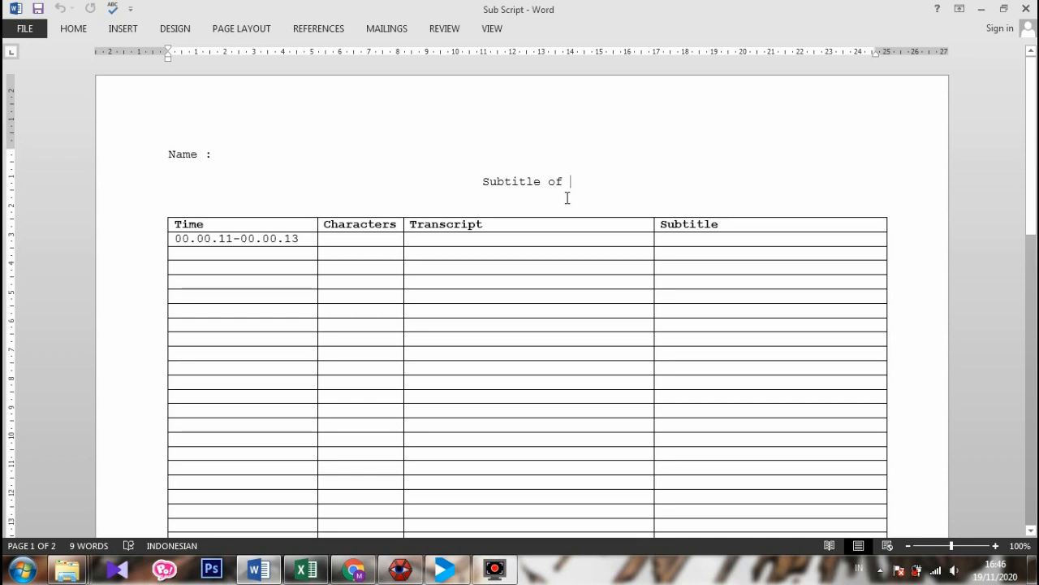
{"action": "left_click", "coordinate": [444, 244]}
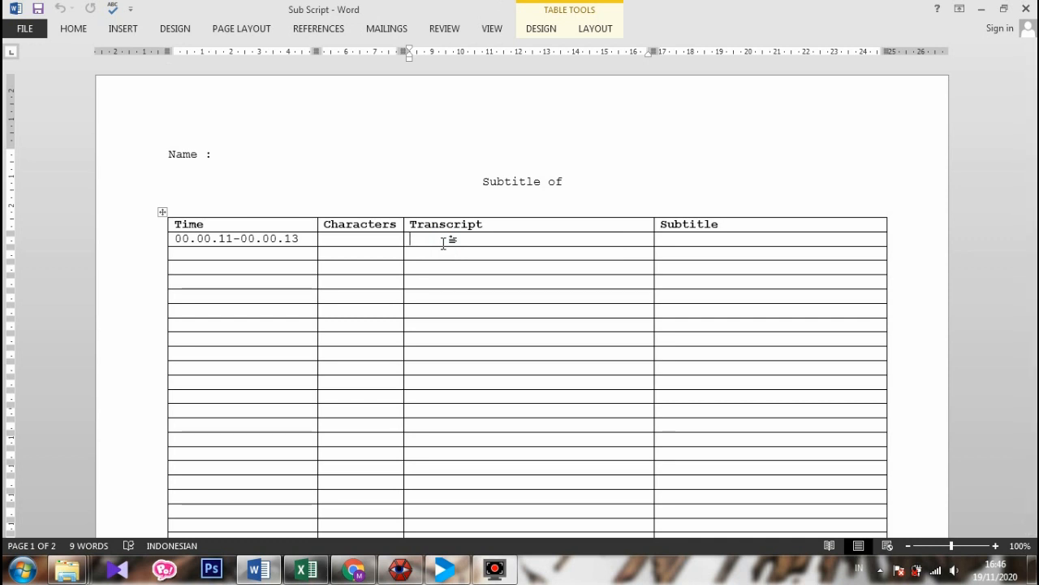
{"action": "left_click", "coordinate": [378, 237]}
{"action": "left_click", "coordinate": [425, 238]}
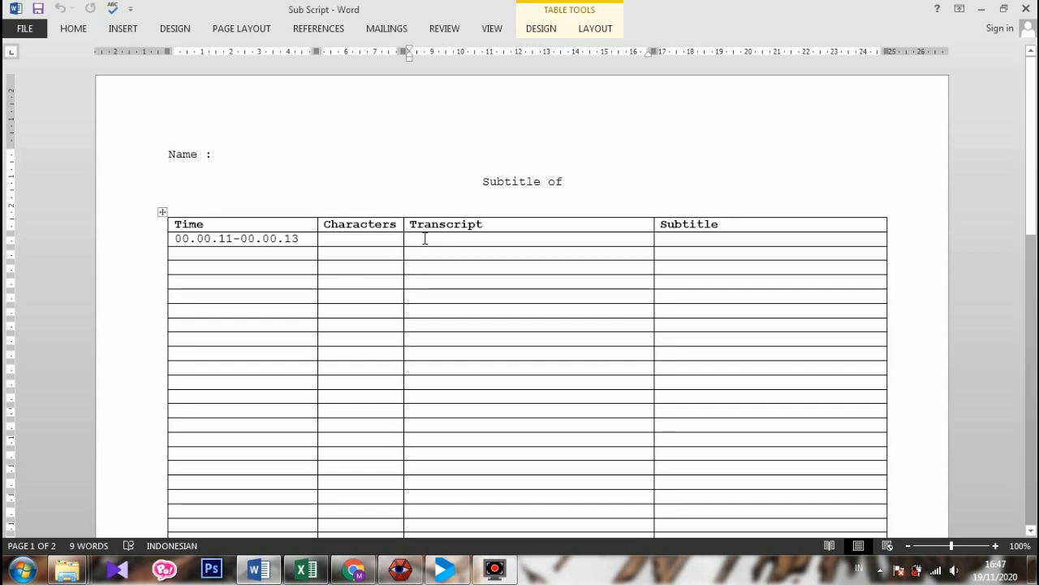
{"action": "scroll", "coordinate": [489, 260], "scroll_direction": "down", "scroll_amount": 10}
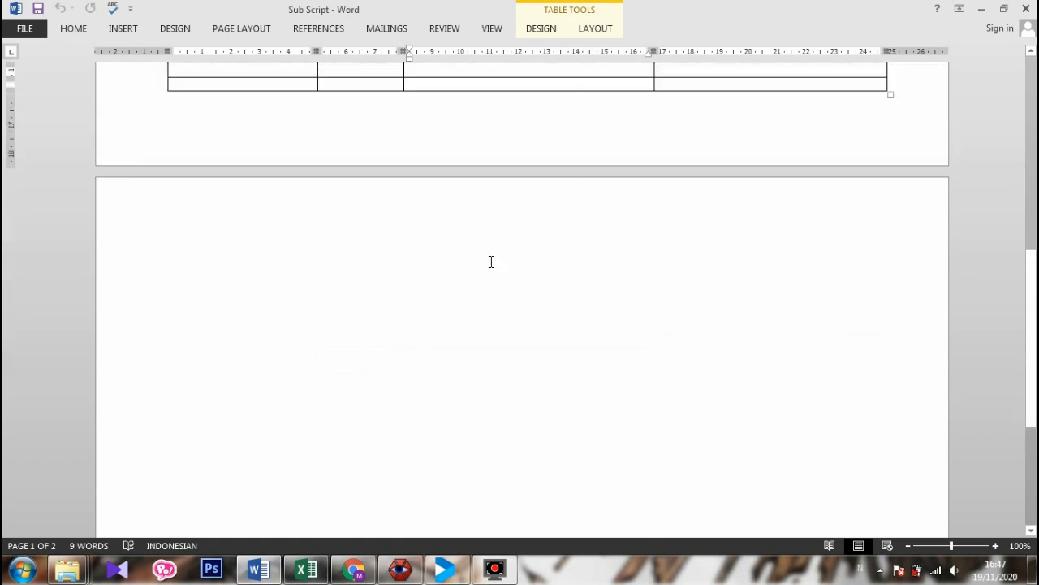
{"action": "scroll", "coordinate": [492, 262], "scroll_direction": "up", "scroll_amount": 10}
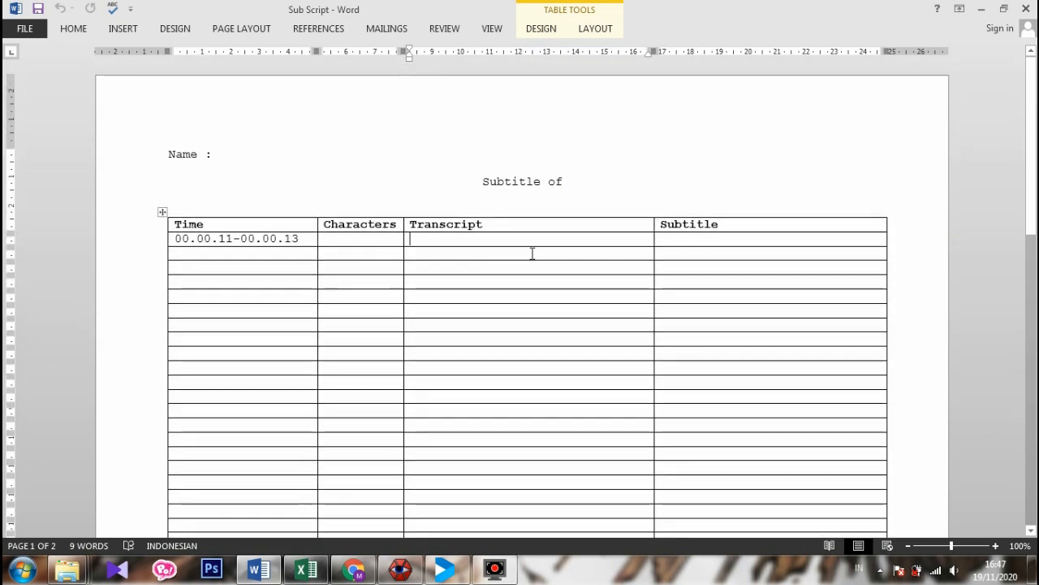
{"action": "left_click", "coordinate": [683, 238]}
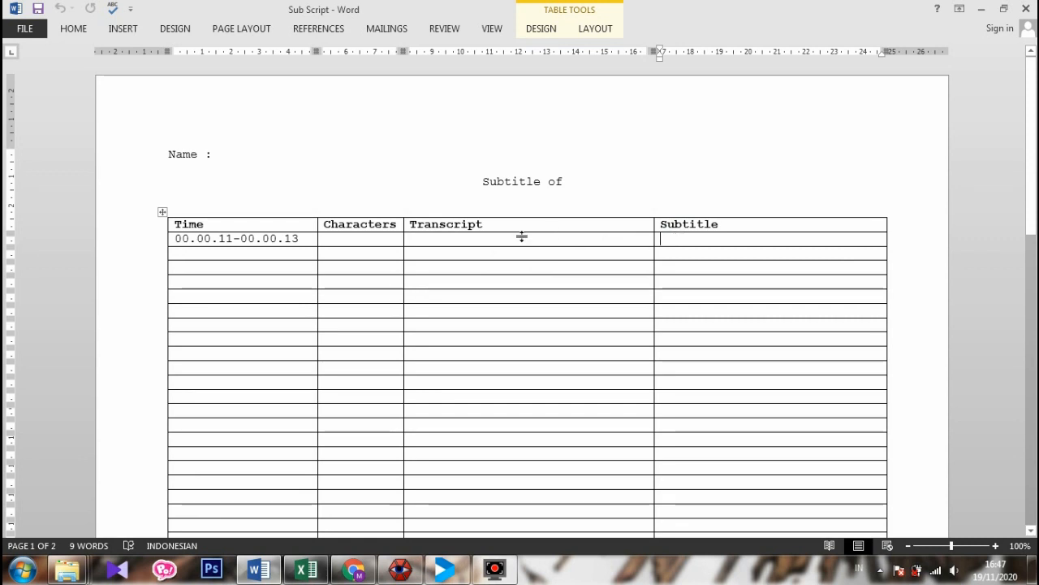
Enter "That's a tsunami" as the transcript in the table's first entry row
{"action": "left_click", "coordinate": [420, 241]}
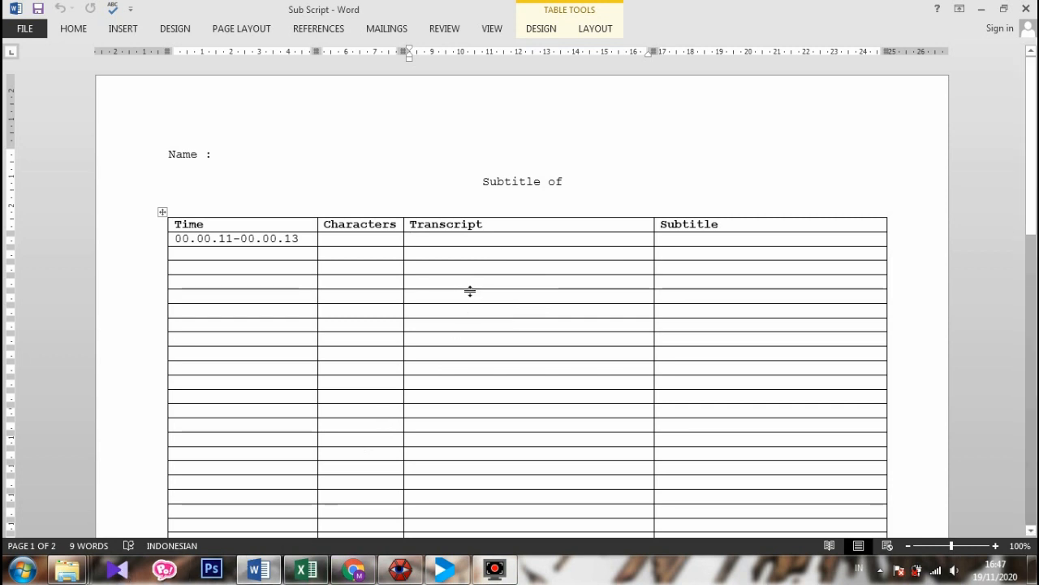
{"action": "type", "text": "That"}
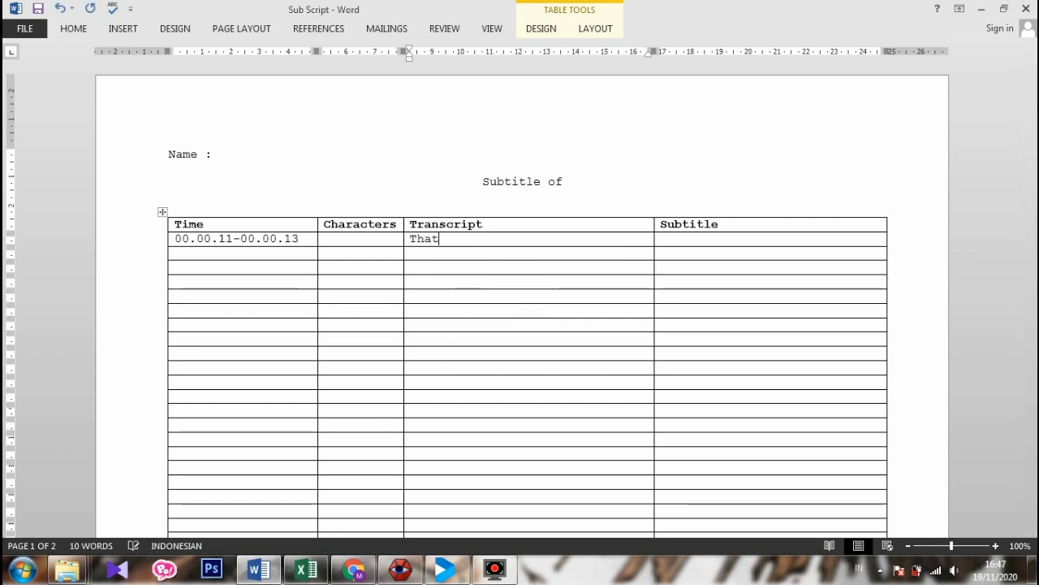
{"action": "type", "text": "'s a r"}
{"action": "key", "text": "BackSpace"}
{"action": "type", "text": "tsunami"}
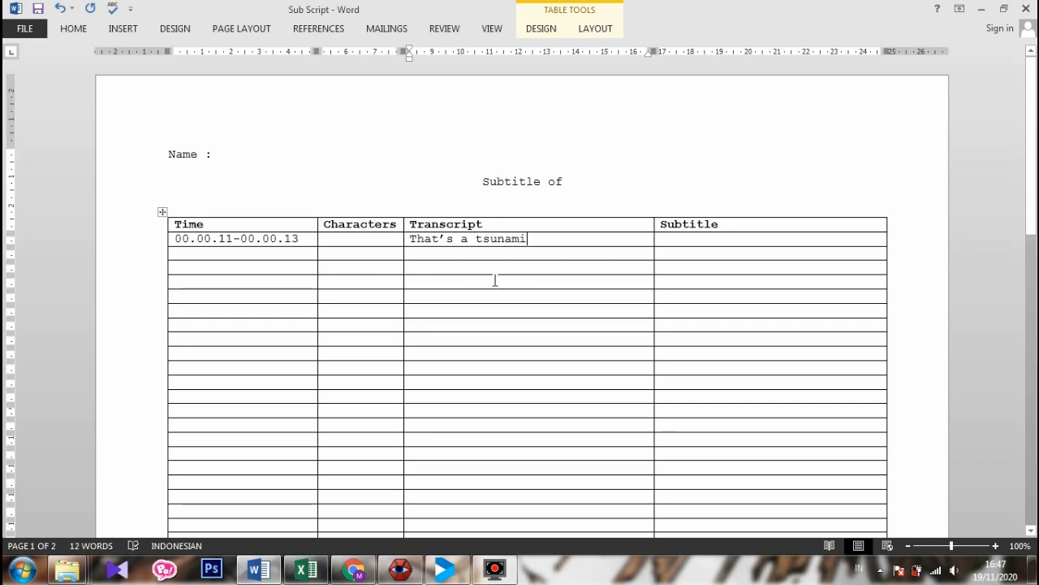
Enter "Ada tsunami" as the Indonesian subtitle in the first entry row
{"action": "key", "text": "Tab"}
{"action": "type", "text": "Ada ts"}
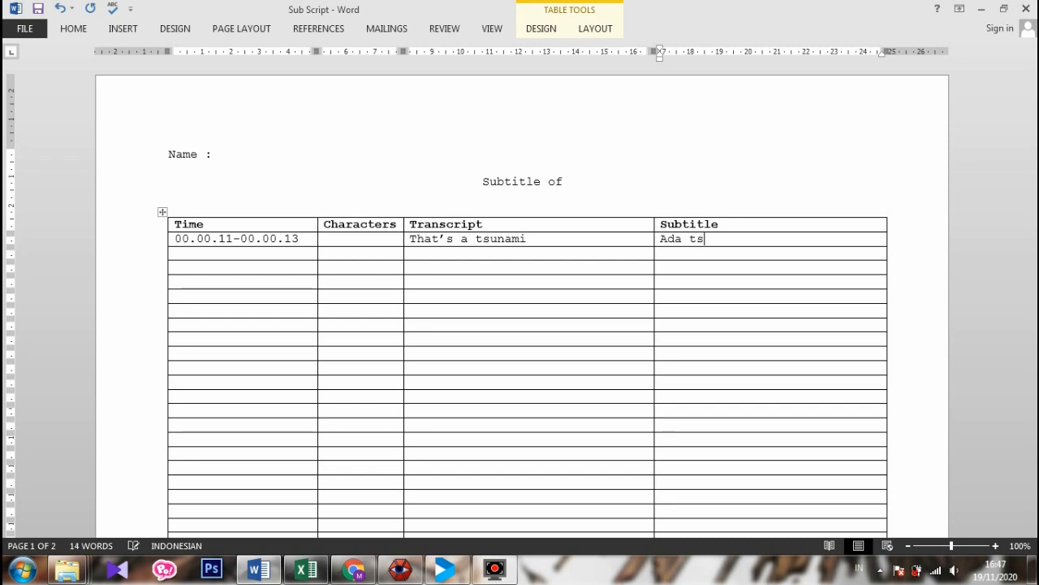
{"action": "type", "text": "unam"}
{"action": "key", "text": "BackSpace"}
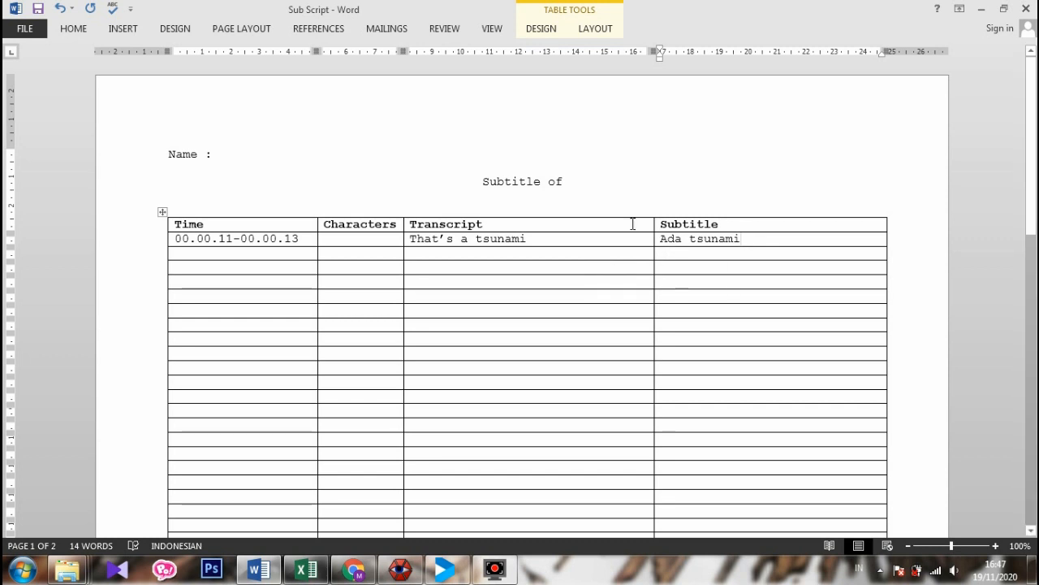
Enter "Dr Binocs" as the character in the first entry row
{"action": "left_click", "coordinate": [610, 236]}
{"action": "scroll", "coordinate": [492, 236], "scroll_direction": "down", "scroll_amount": 1}
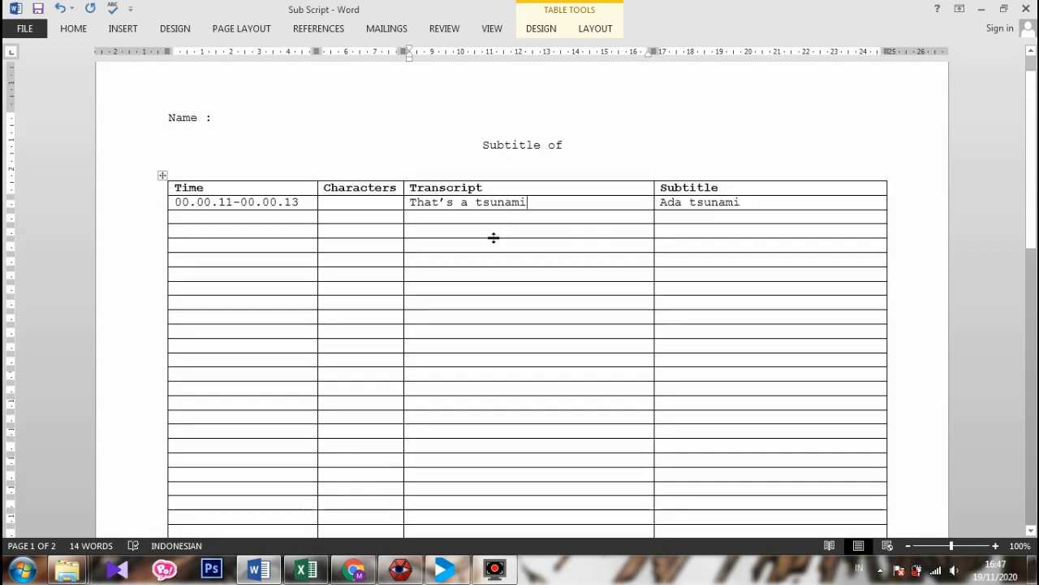
{"action": "scroll", "coordinate": [461, 184], "scroll_direction": "down", "scroll_amount": 10}
{"action": "scroll", "coordinate": [462, 181], "scroll_direction": "down", "scroll_amount": 5}
{"action": "scroll", "coordinate": [471, 211], "scroll_direction": "up", "scroll_amount": 15}
{"action": "scroll", "coordinate": [463, 252], "scroll_direction": "down", "scroll_amount": 1}
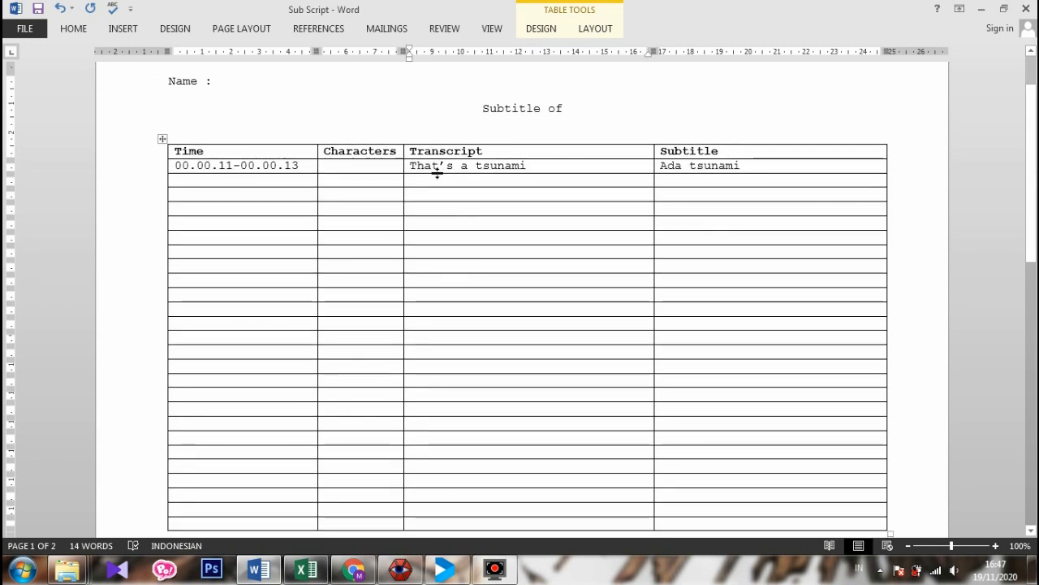
{"action": "left_click", "coordinate": [395, 166]}
{"action": "type", "text": "Dr"}
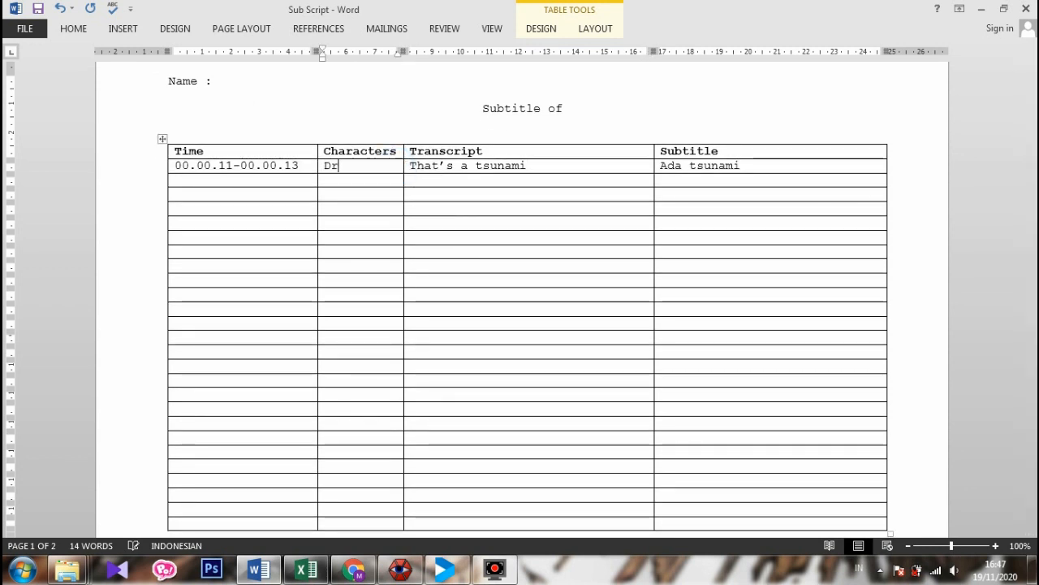
{"action": "type", "text": " Binocs"}
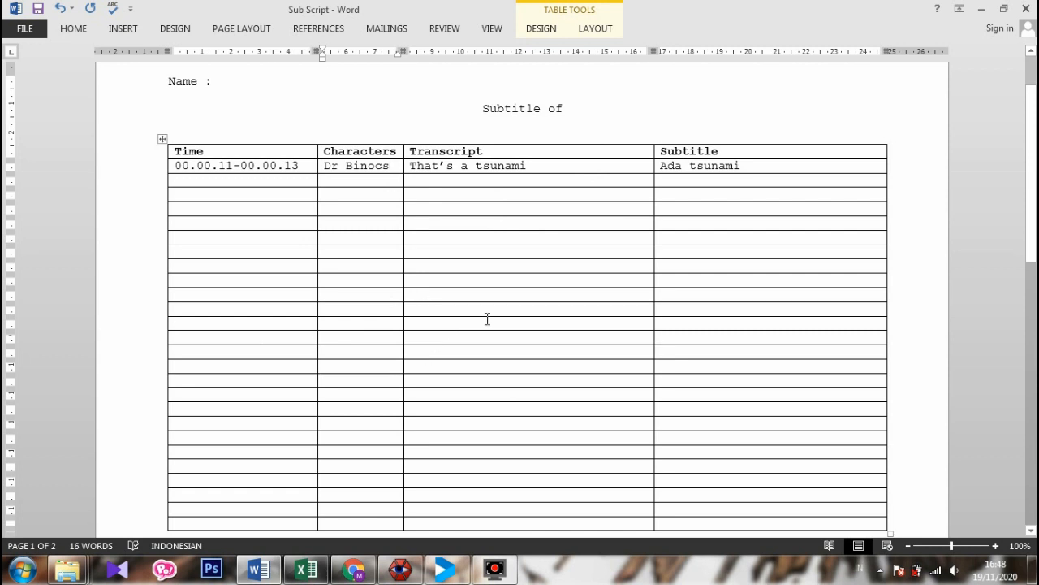
Examine the first entry row's time range, transcript and subtitle, along with the empty rows below it
{"action": "left_click", "coordinate": [665, 166]}
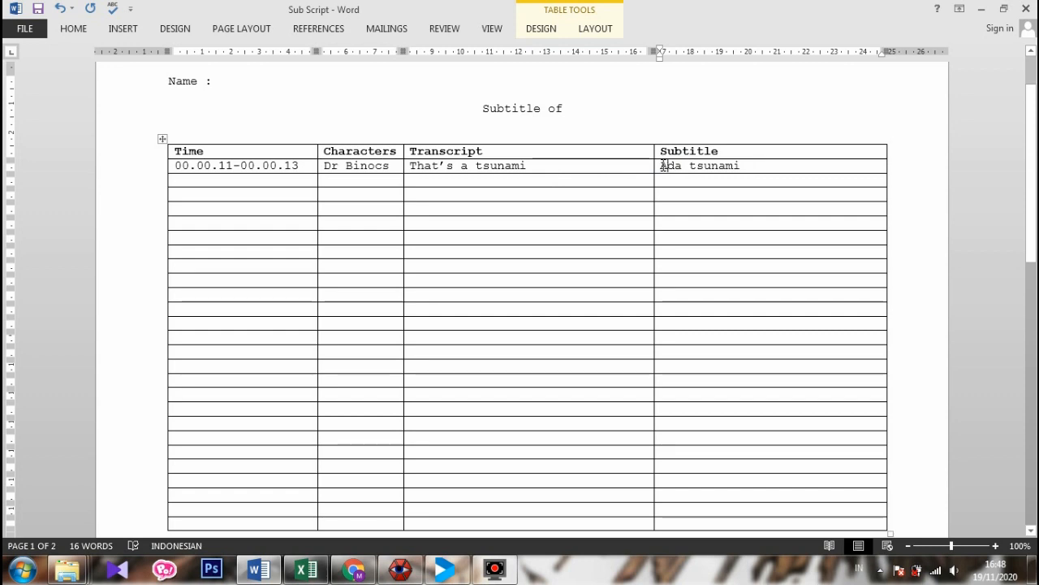
{"action": "scroll", "coordinate": [751, 232], "scroll_direction": "down", "scroll_amount": 10}
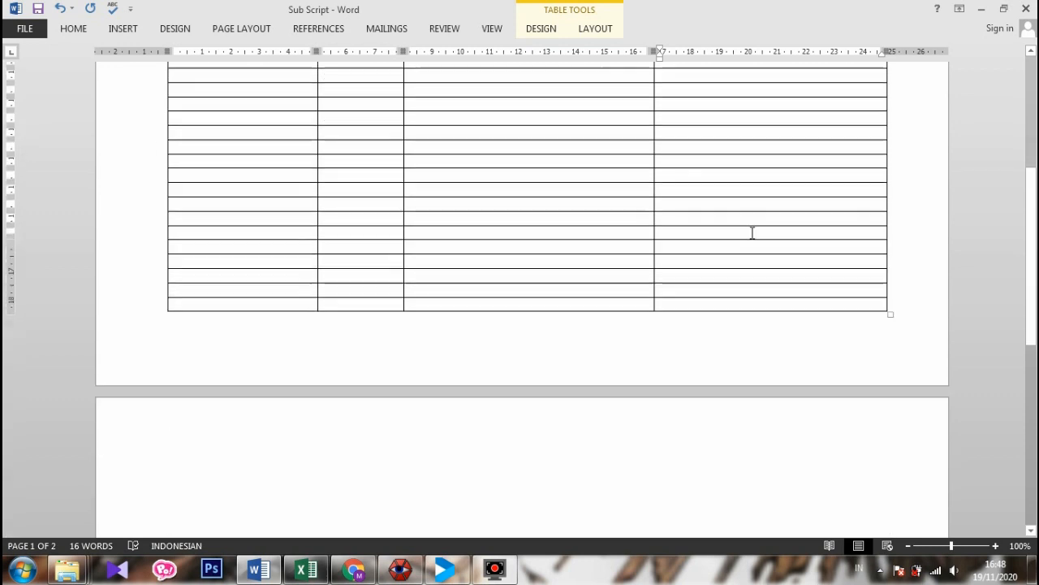
{"action": "scroll", "coordinate": [751, 233], "scroll_direction": "up", "scroll_amount": 12}
{"action": "scroll", "coordinate": [750, 237], "scroll_direction": "down", "scroll_amount": 2}
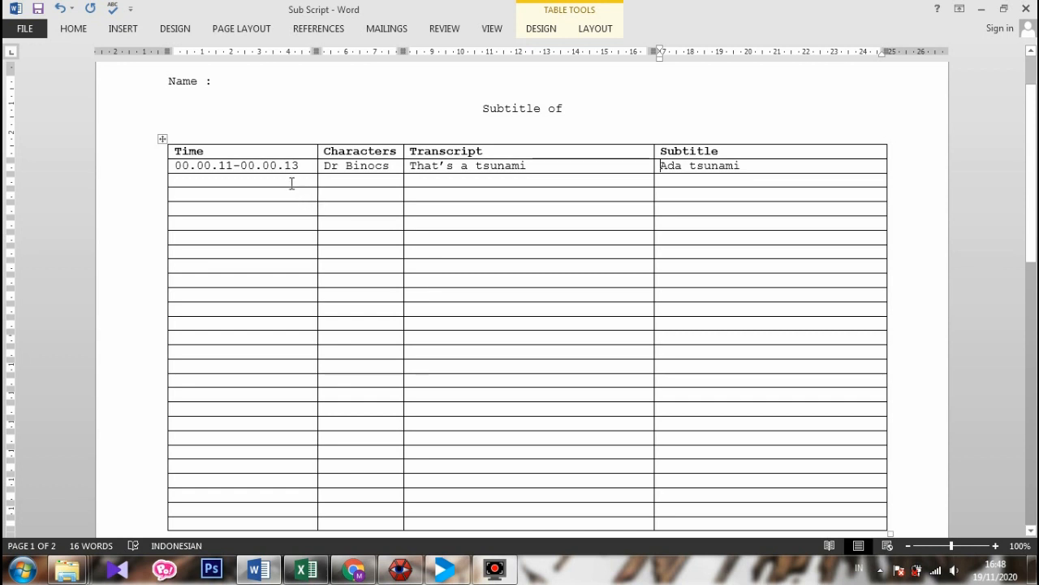
{"action": "left_click", "coordinate": [314, 165]}
{"action": "left_click_drag", "start_coordinate": [309, 166], "coordinate": [172, 167]}
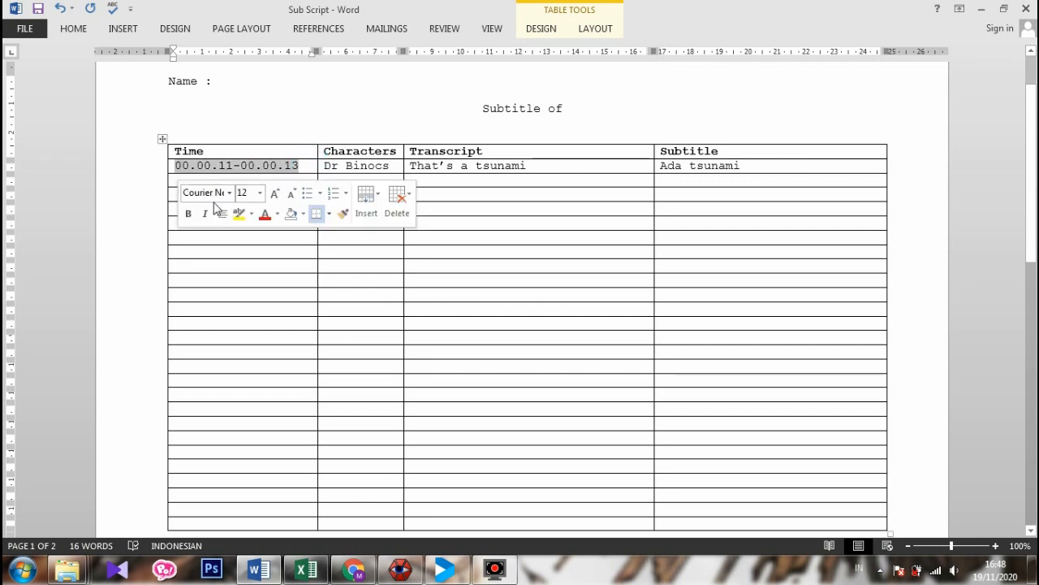
{"action": "left_click", "coordinate": [308, 306]}
{"action": "left_click", "coordinate": [274, 181]}
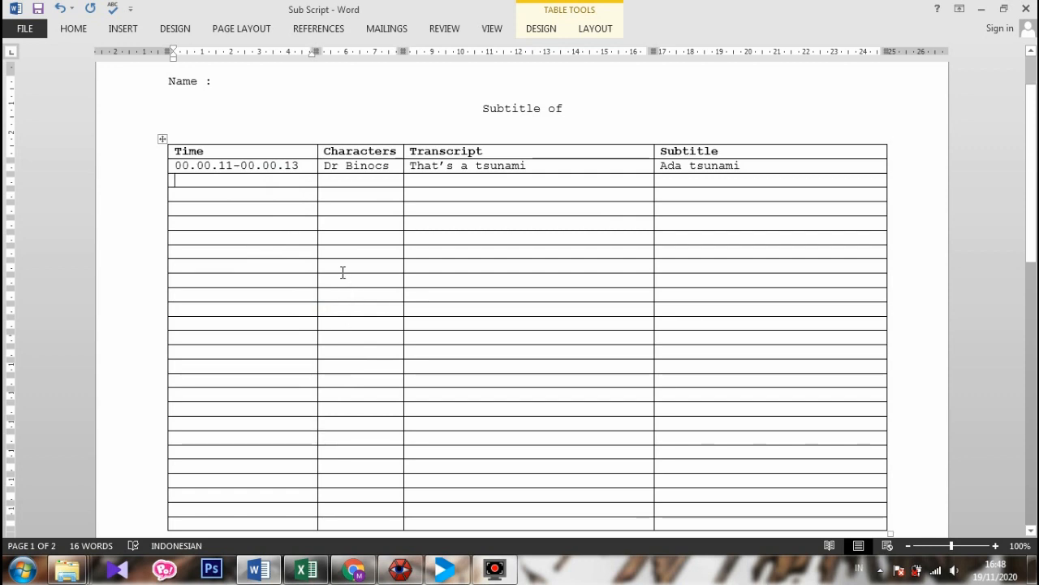
{"action": "scroll", "coordinate": [343, 272], "scroll_direction": "up", "scroll_amount": 2}
{"action": "scroll", "coordinate": [343, 272], "scroll_direction": "down", "scroll_amount": 3}
{"action": "scroll", "coordinate": [343, 272], "scroll_direction": "up", "scroll_amount": 1}
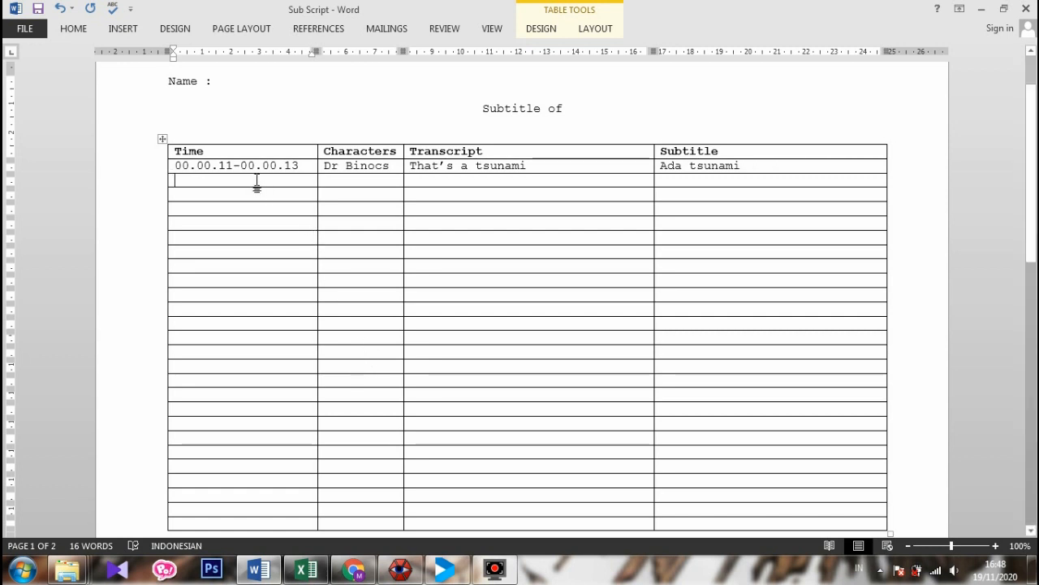
{"action": "left_click", "coordinate": [249, 149]}
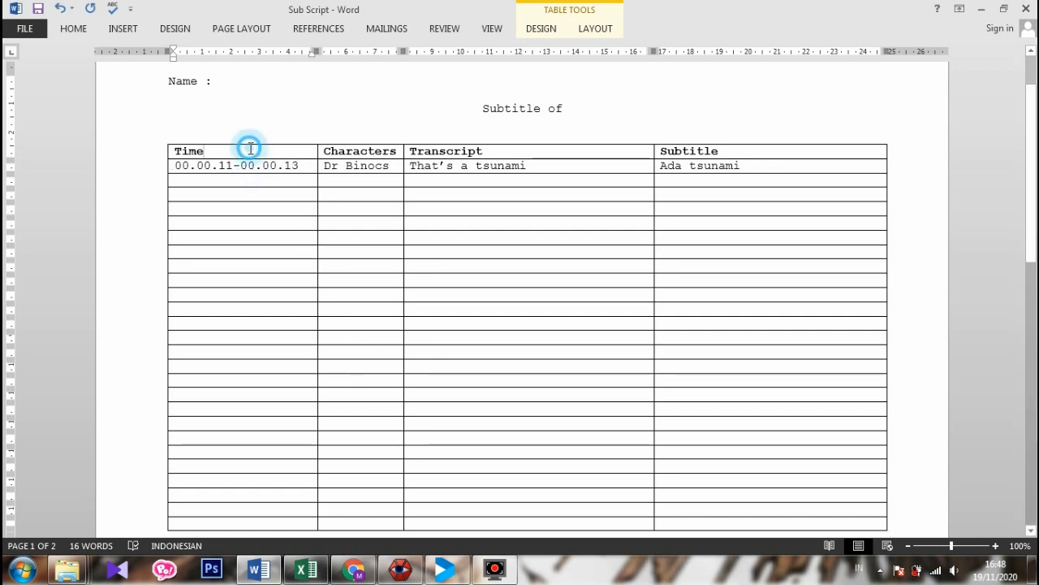
{"action": "double_click", "coordinate": [173, 151]}
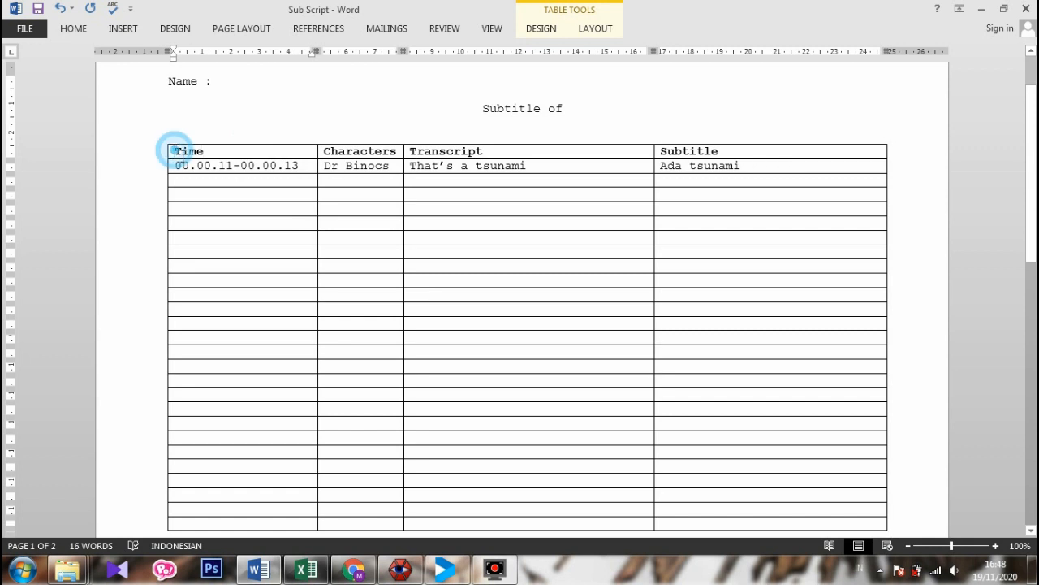
{"action": "left_click", "coordinate": [412, 164]}
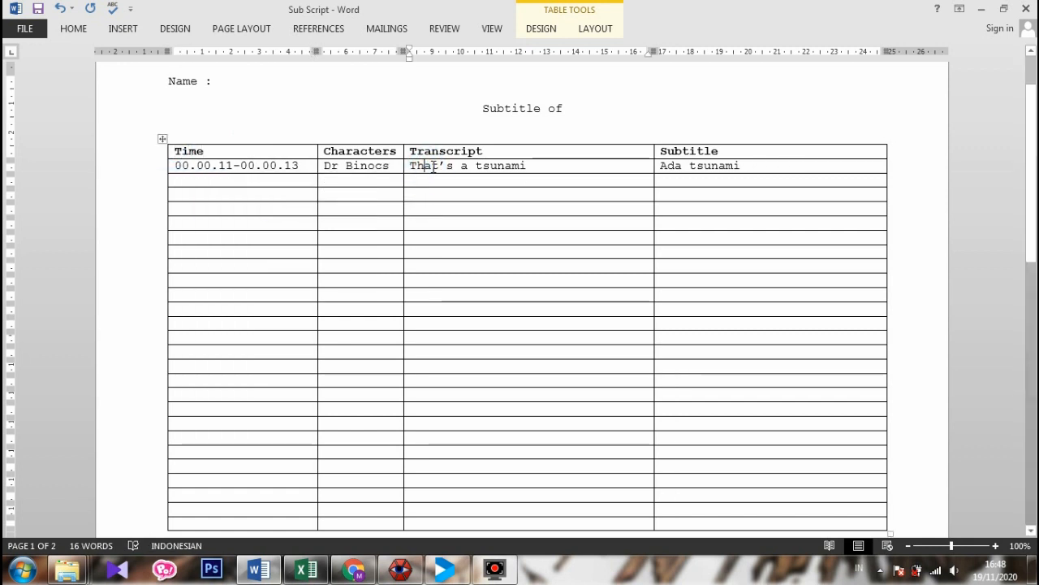
{"action": "left_click", "coordinate": [670, 167]}
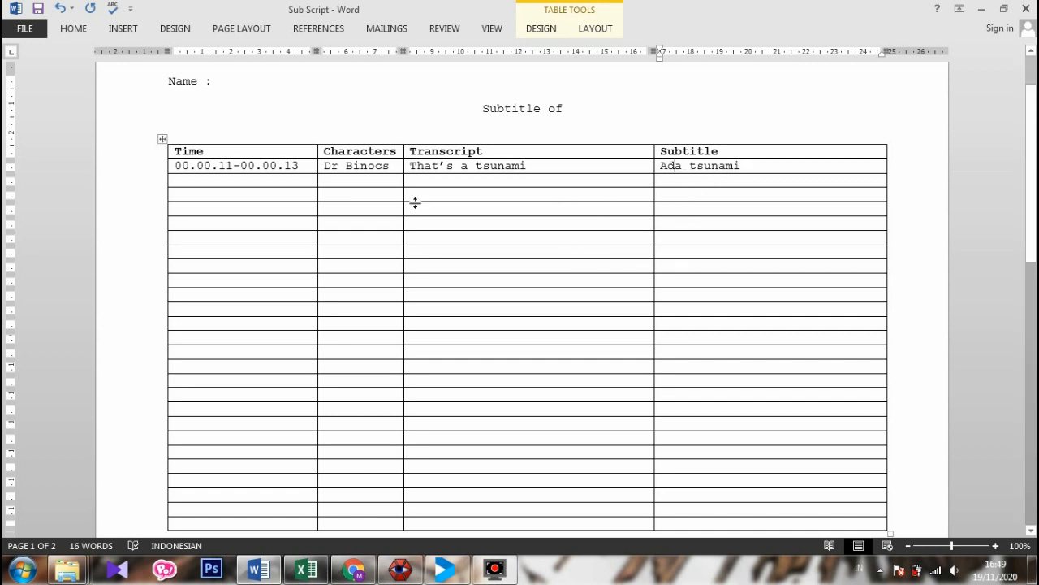
{"action": "left_click", "coordinate": [242, 148]}
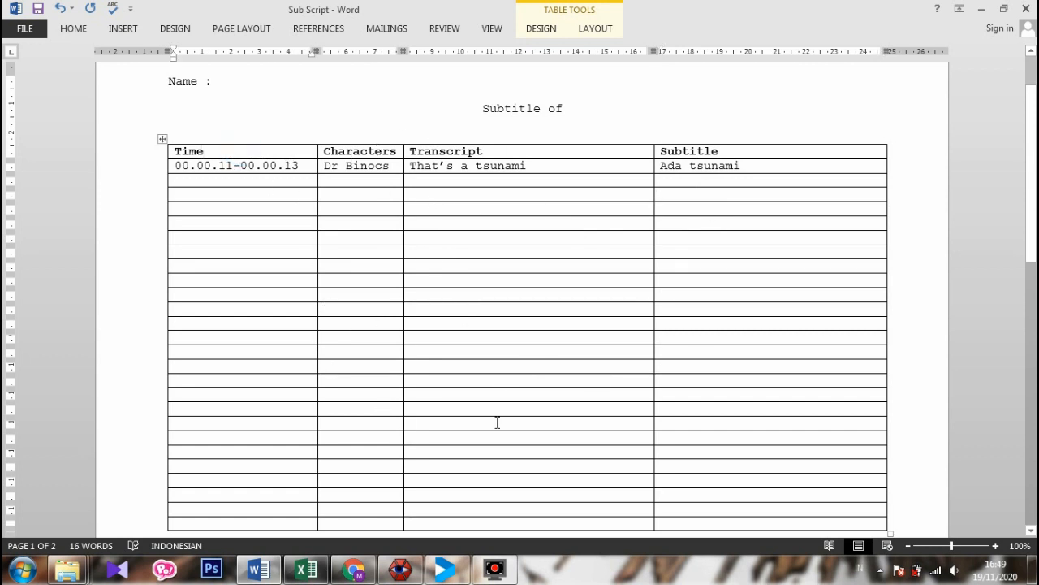
Switch to Aegisub and open the video "Respiratory System - The Dr. Binocs Show - Learn Videos For Kids"
{"action": "left_click", "coordinate": [400, 568]}
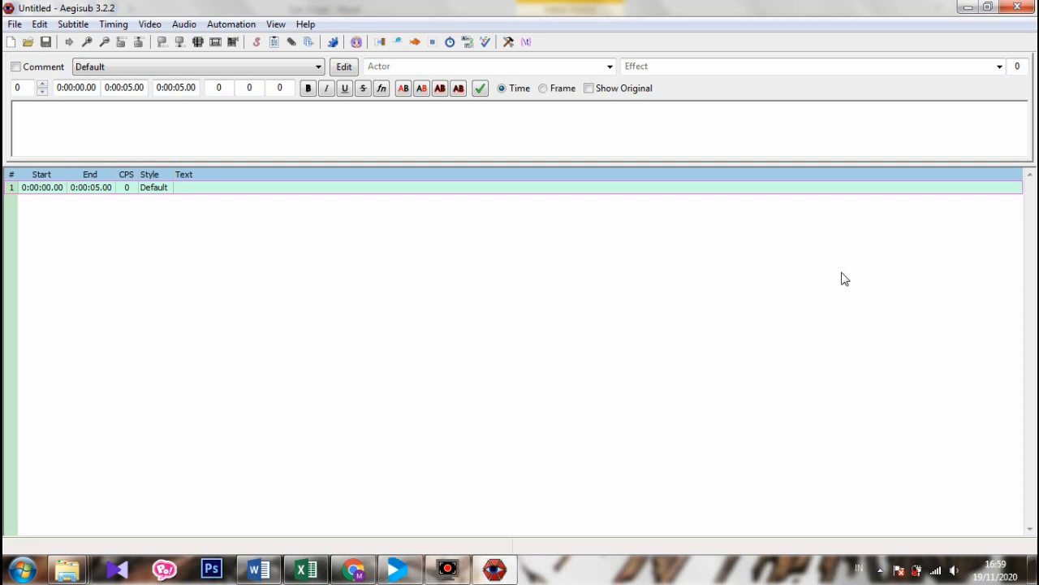
{"action": "left_click", "coordinate": [149, 23]}
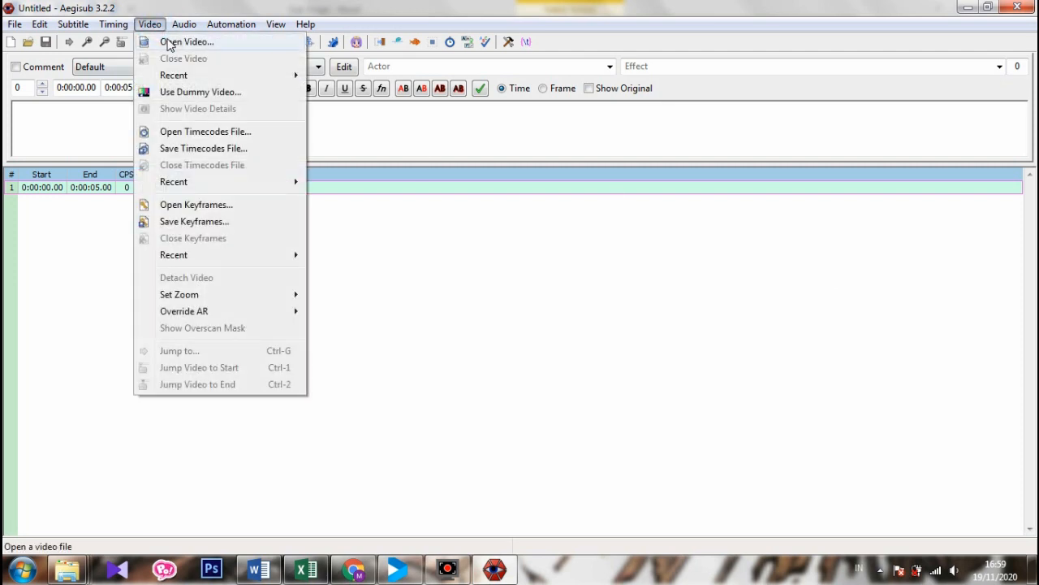
{"action": "left_click", "coordinate": [171, 40]}
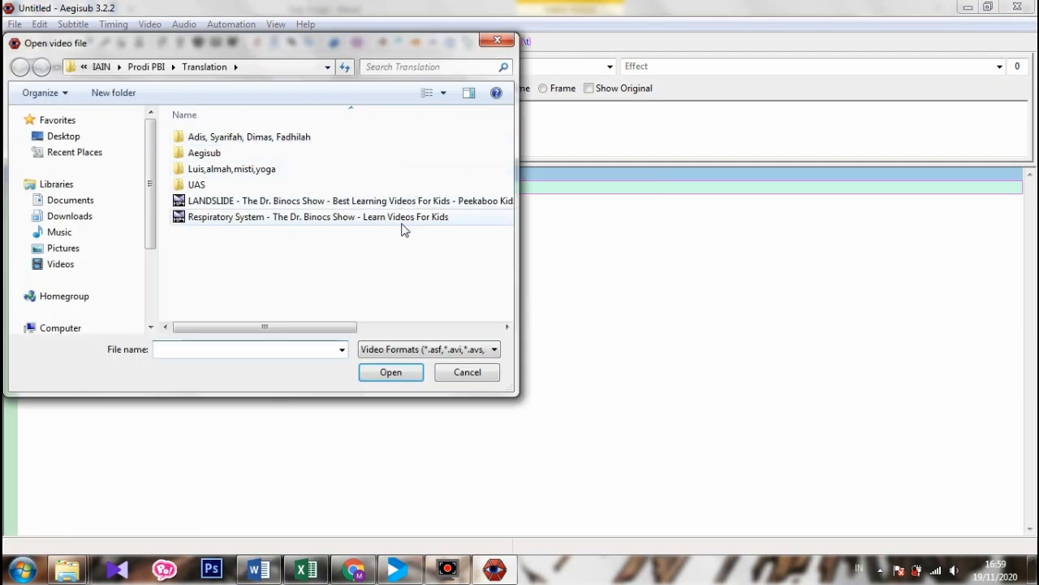
{"action": "left_click", "coordinate": [404, 220]}
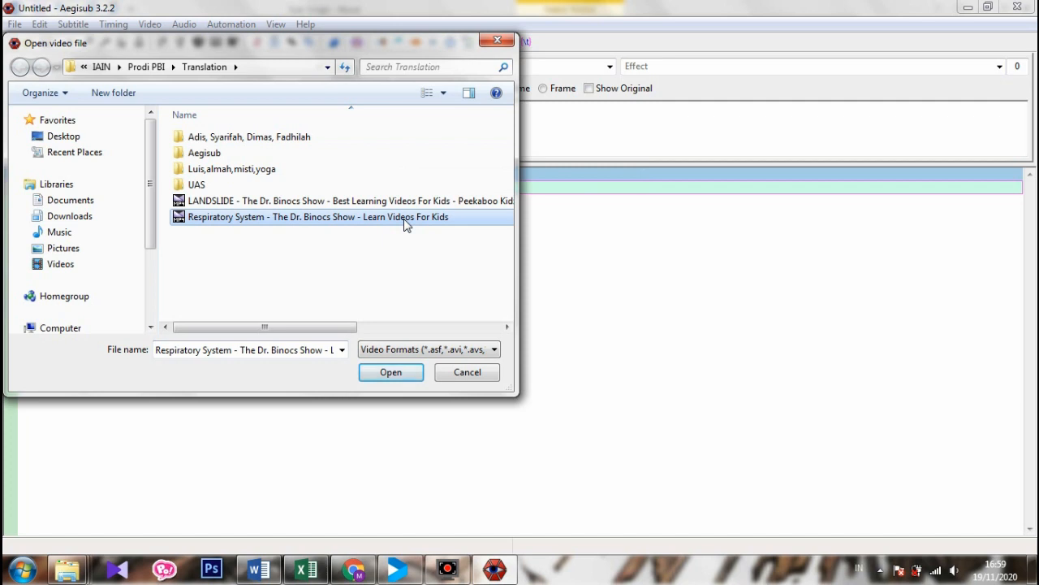
{"action": "left_click", "coordinate": [394, 375]}
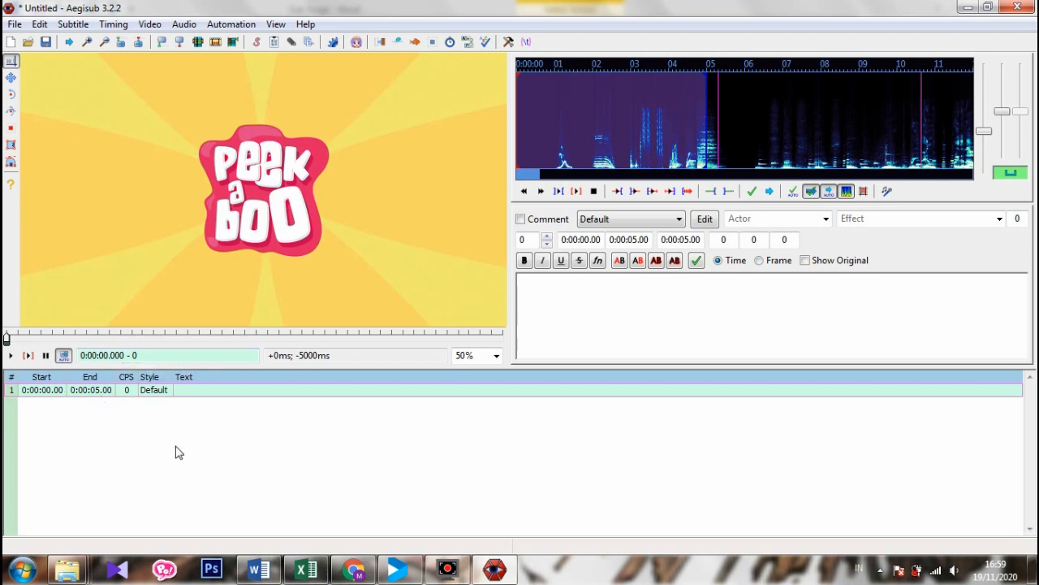
Switch to Word and examine the time range in the first entry row of the subtitle table
{"action": "left_click", "coordinate": [258, 568]}
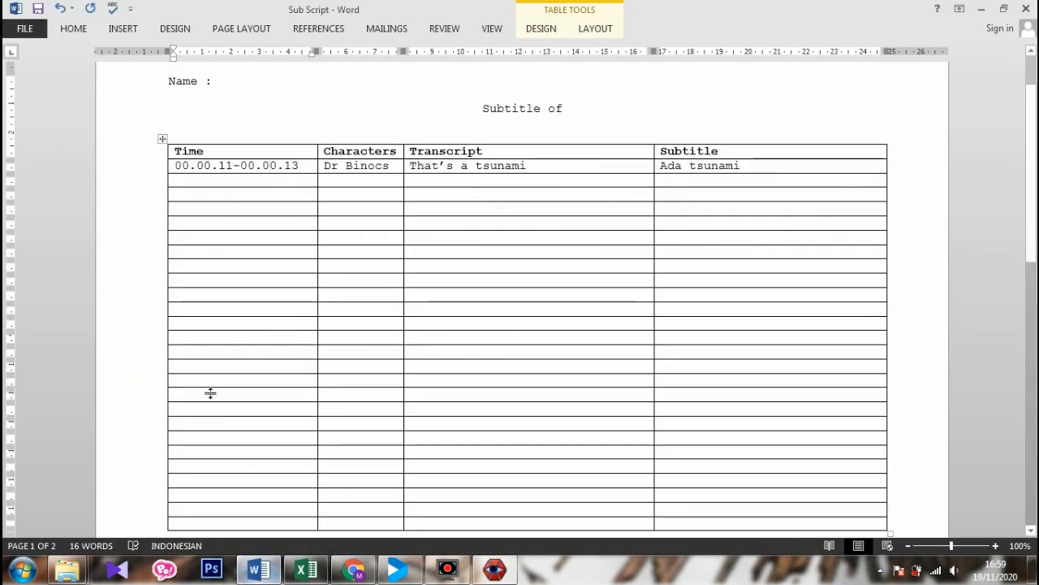
{"action": "left_click", "coordinate": [195, 166]}
{"action": "left_click", "coordinate": [300, 165]}
{"action": "left_click_drag", "start_coordinate": [300, 166], "coordinate": [173, 165]}
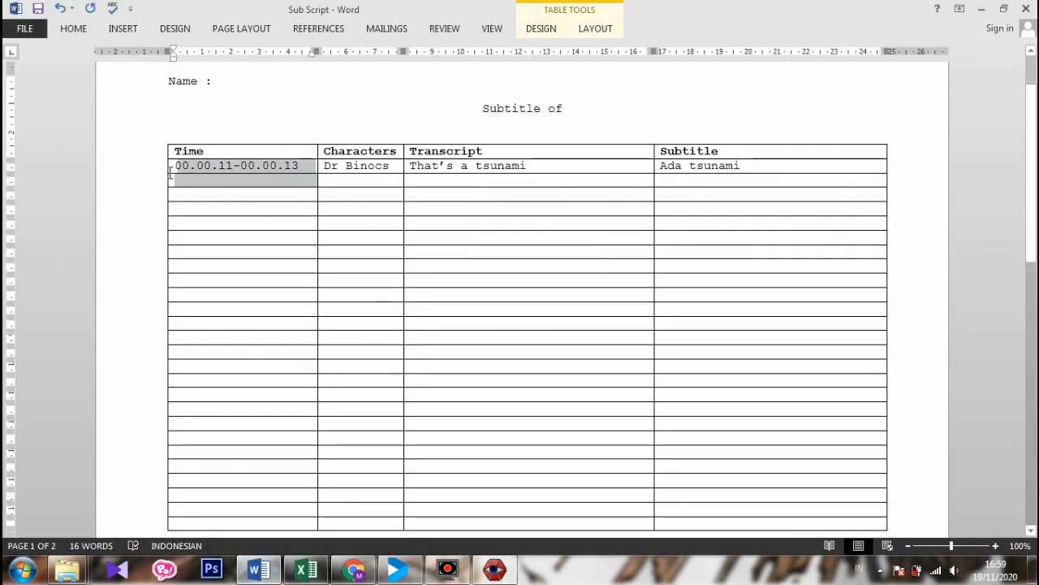
{"action": "left_click", "coordinate": [242, 266]}
{"action": "left_click", "coordinate": [169, 161]}
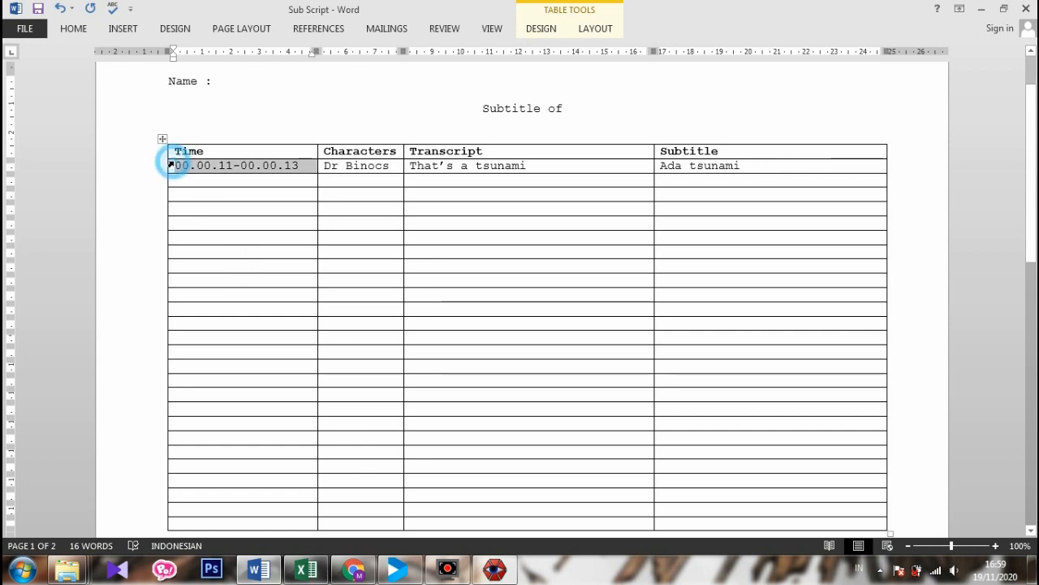
{"action": "left_click", "coordinate": [244, 279]}
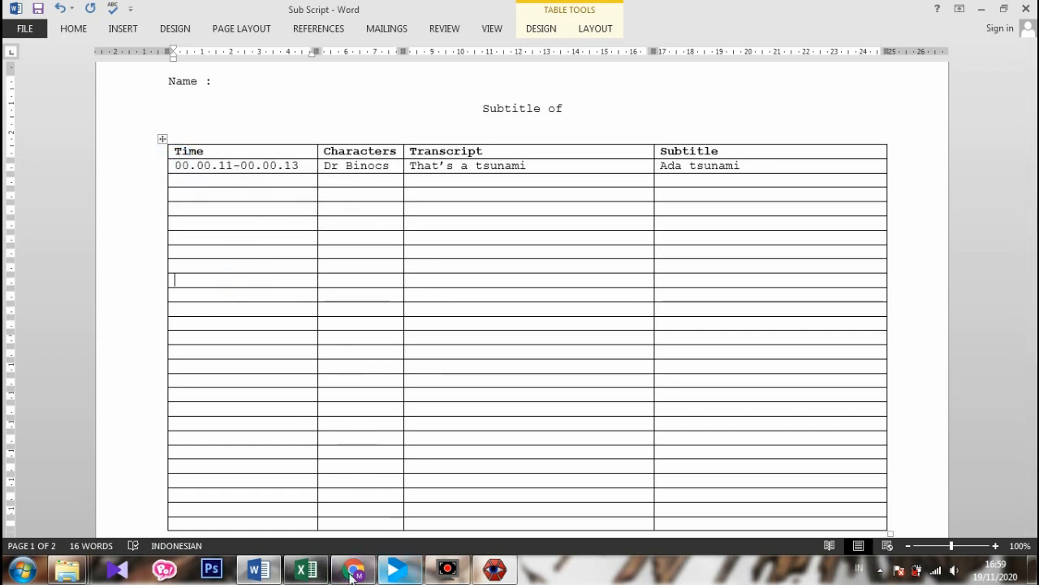
Switch to Aegisub and play the video from the beginning, stopping at about 12.6 seconds
{"action": "left_click", "coordinate": [477, 572]}
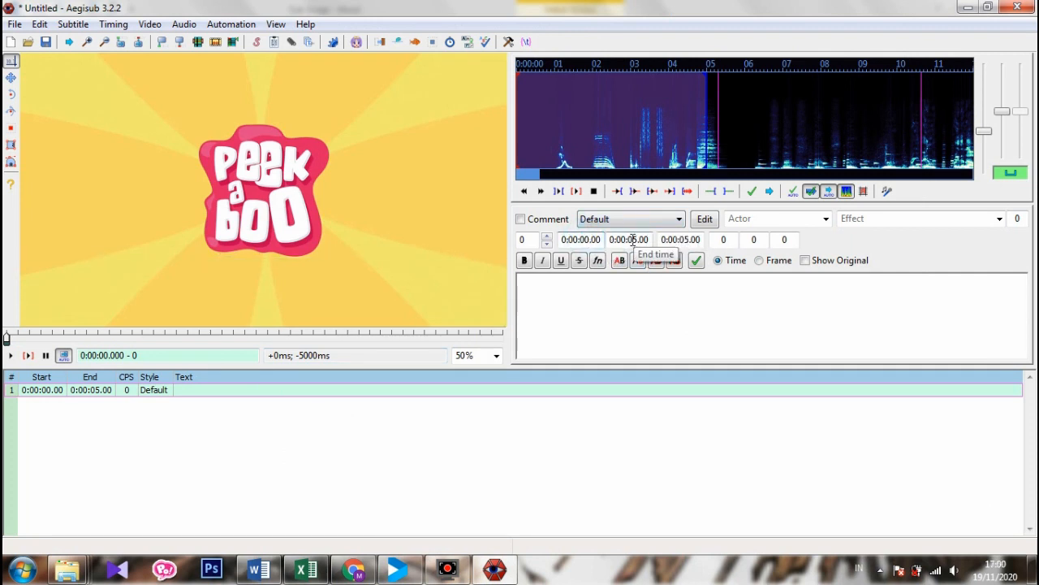
{"action": "left_click", "coordinate": [640, 299]}
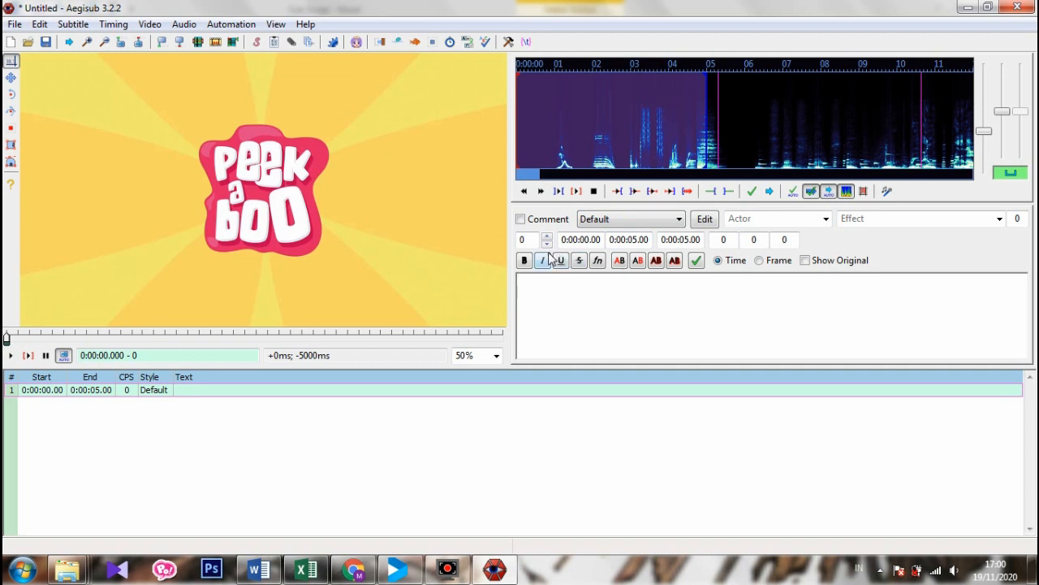
{"action": "left_click", "coordinate": [11, 357]}
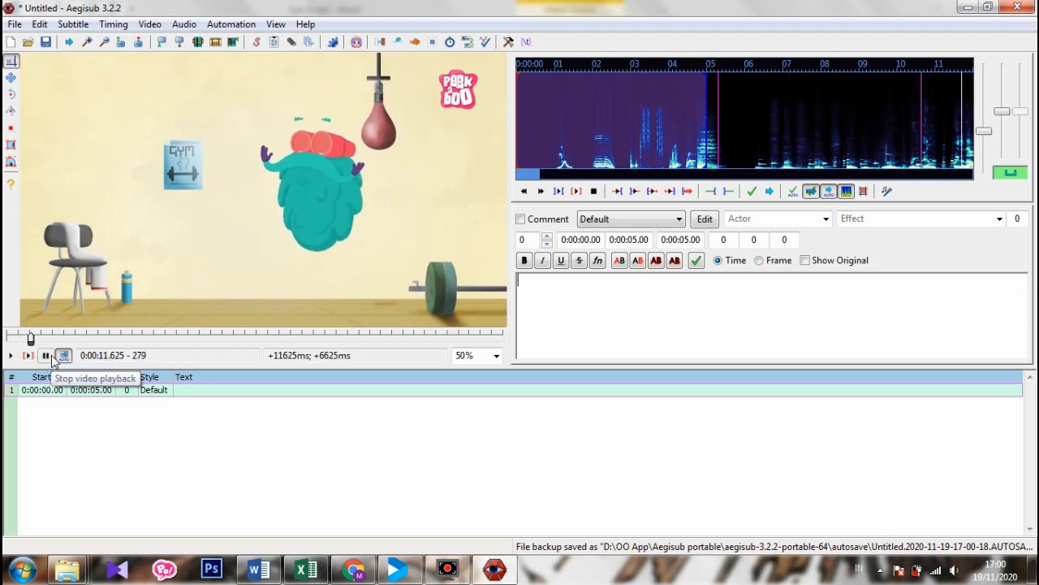
{"action": "left_click", "coordinate": [46, 356]}
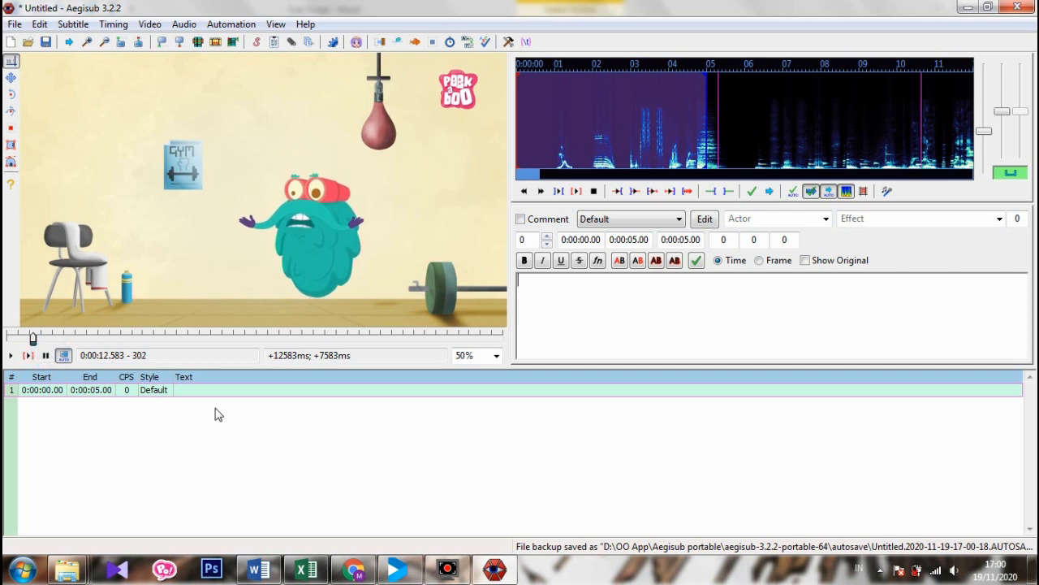
Set the first subtitle line's start time to 0:00:10.00 and its end time to 0:00:12.00
{"action": "left_click", "coordinate": [587, 241]}
{"action": "type", "text": "1"}
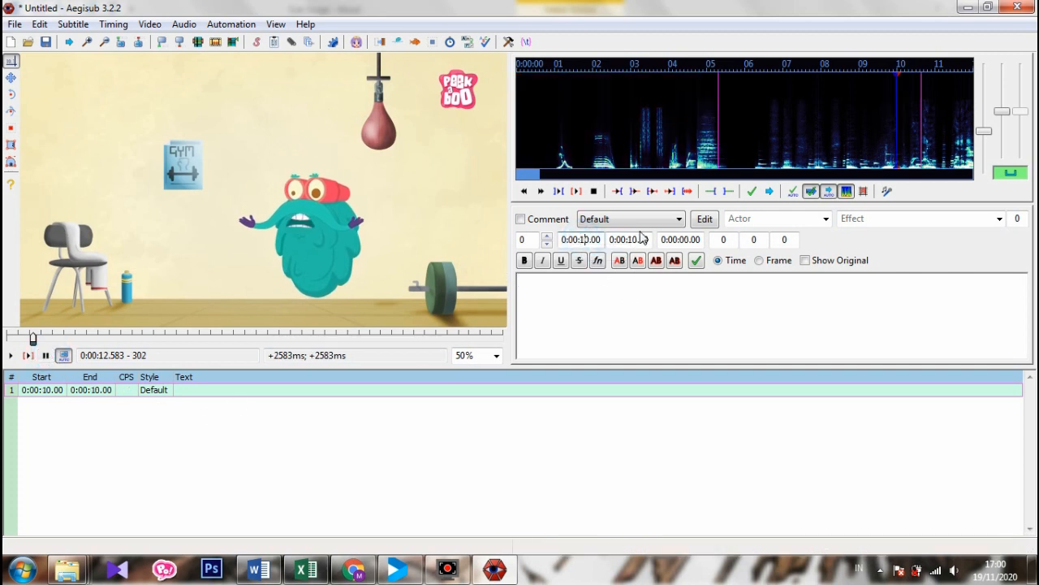
{"action": "key", "text": "Tab"}
{"action": "type", "text": "1"}
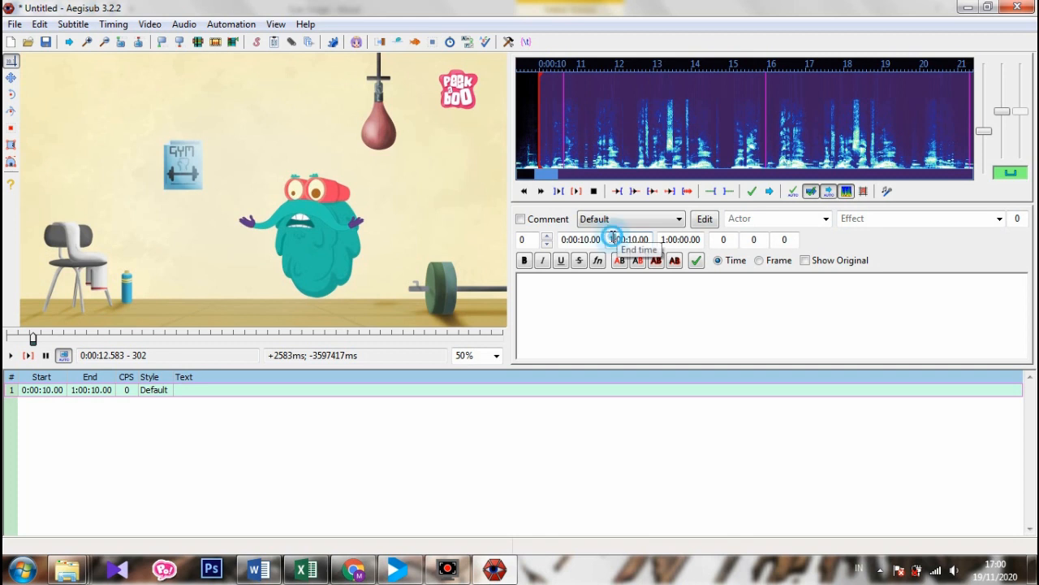
{"action": "type", "text": "0"}
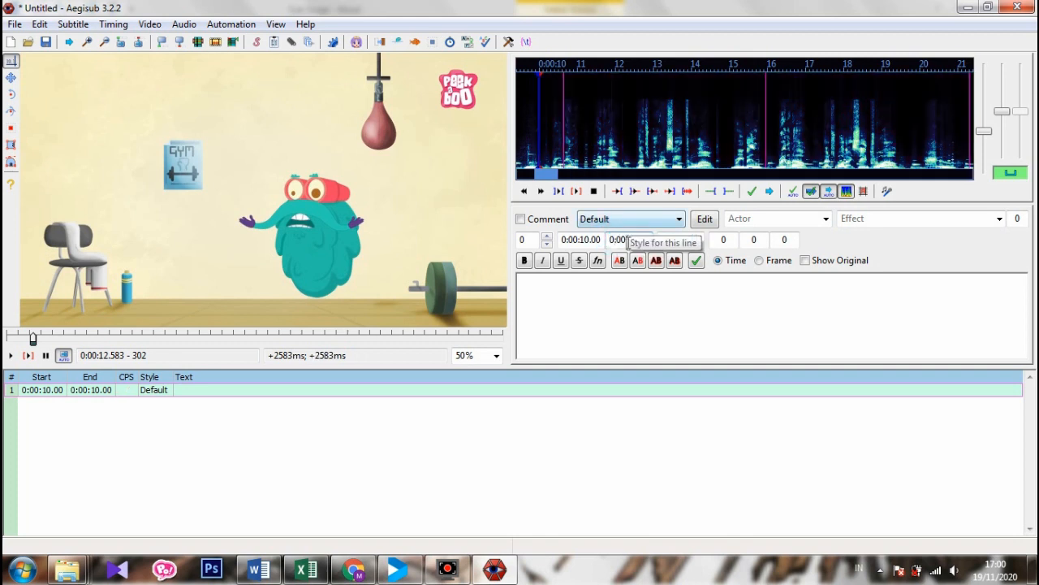
{"action": "left_click", "coordinate": [630, 234]}
{"action": "type", "text": "2"}
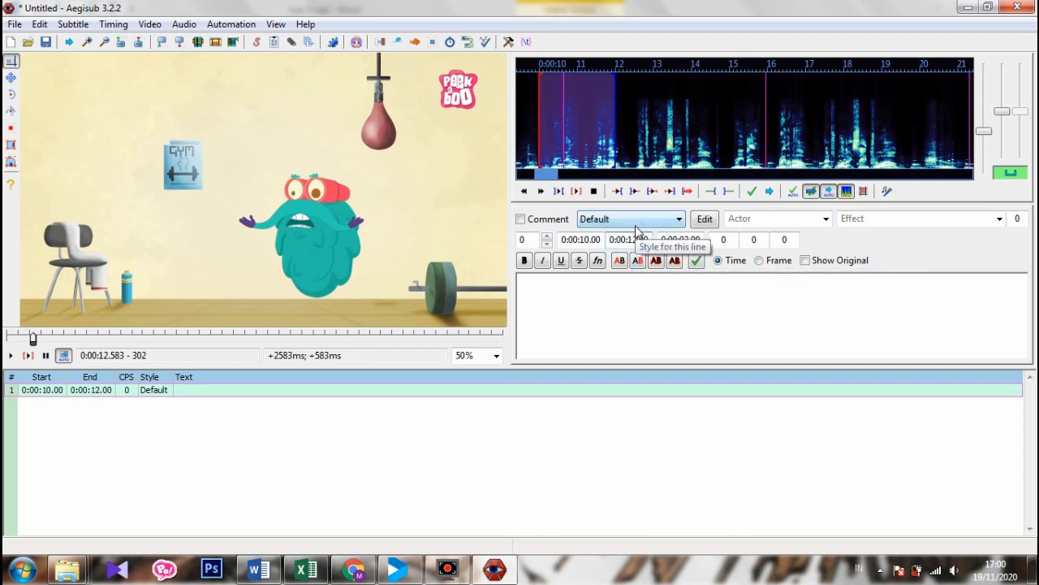
Enter "Breathing, breathing out" as the text of the first subtitle line
{"action": "left_click", "coordinate": [575, 296]}
{"action": "type", "text": "Breathi"}
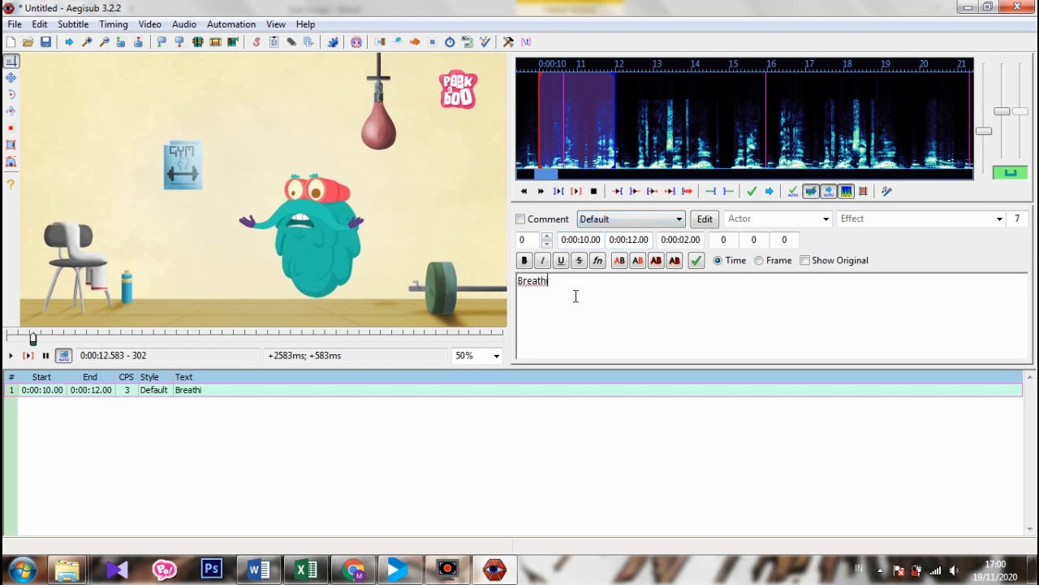
{"action": "type", "text": "ng, brea"}
{"action": "type", "text": "hing"}
{"action": "key", "text": "BackSpace"}
{"action": "key", "text": "BackSpace"}
{"action": "key", "text": "BackSpace"}
{"action": "type", "text": "thing ou"}
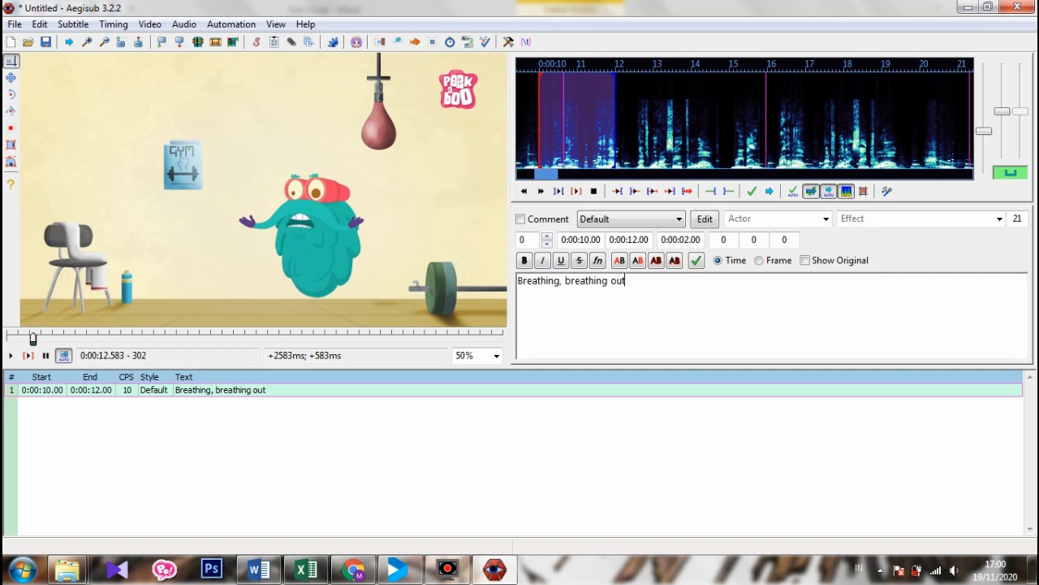
Play the video from about 8.5 seconds to check the first subtitle, then seek back to where it shows
{"action": "left_click", "coordinate": [31, 340]}
{"action": "left_click_drag", "start_coordinate": [31, 339], "coordinate": [24, 339]}
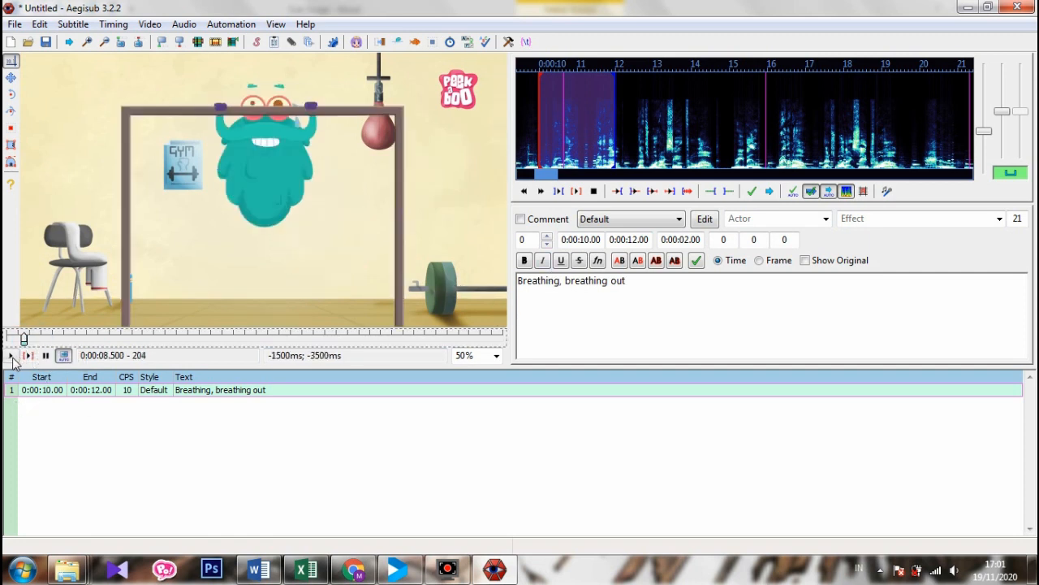
{"action": "left_click", "coordinate": [12, 357]}
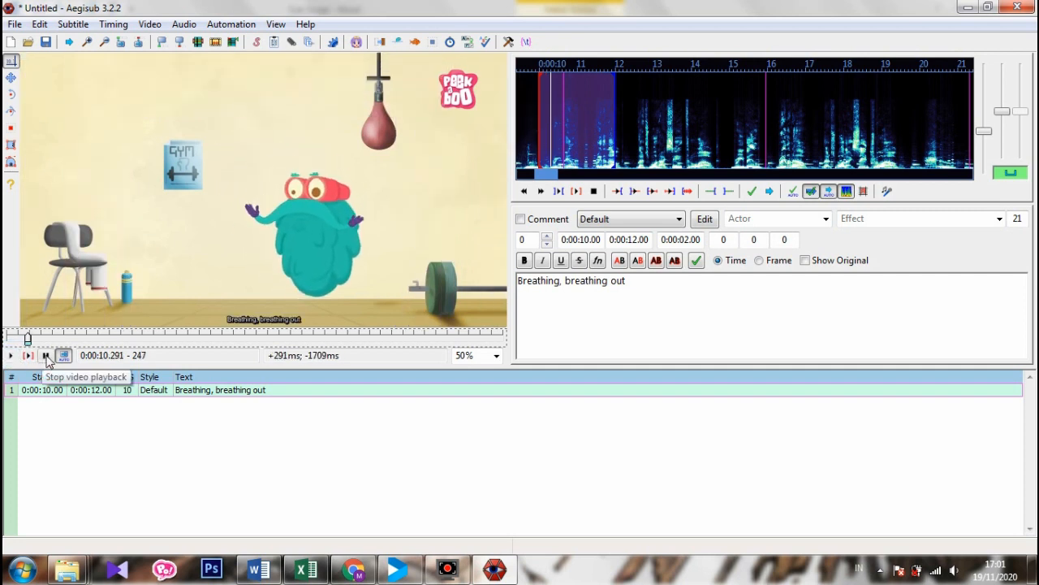
{"action": "left_click", "coordinate": [46, 357]}
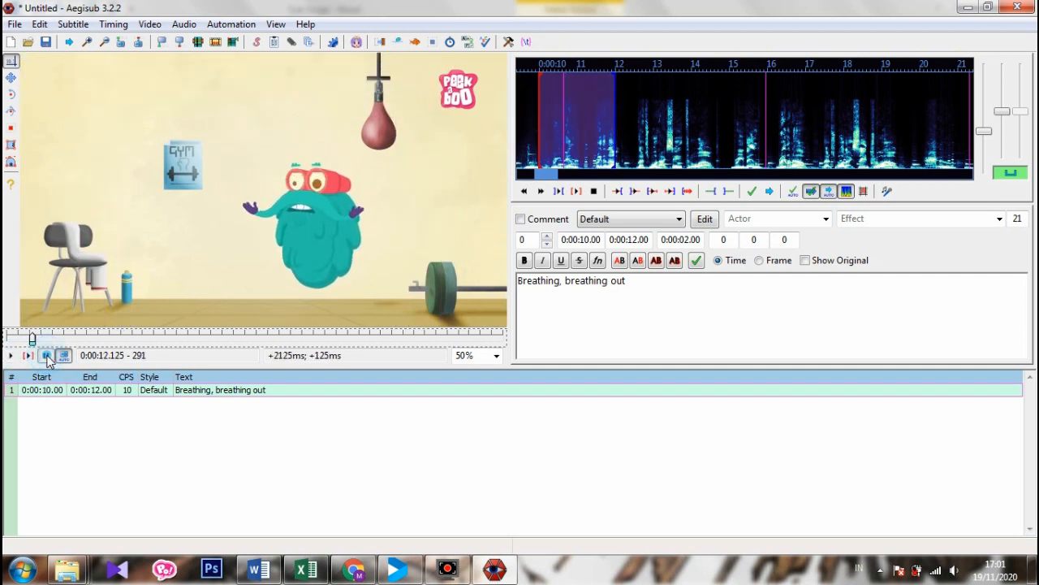
{"action": "left_click_drag", "start_coordinate": [33, 339], "coordinate": [30, 339]}
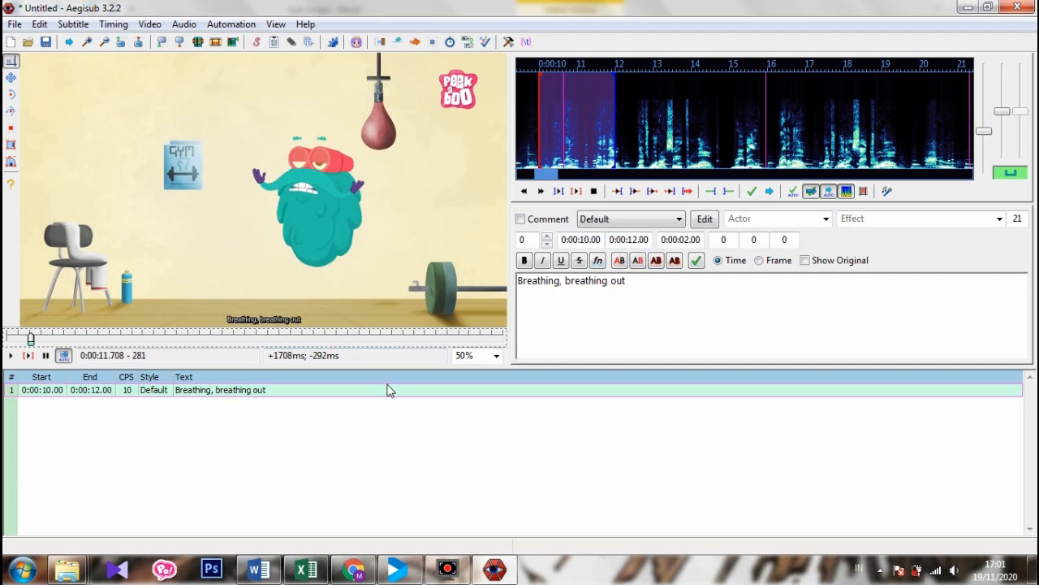
Add a second subtitle line from 0:00:12.00 to 0:00:14.00 with the text "that's what I say through out"
{"action": "left_click", "coordinate": [328, 396]}
{"action": "key", "text": "Return"}
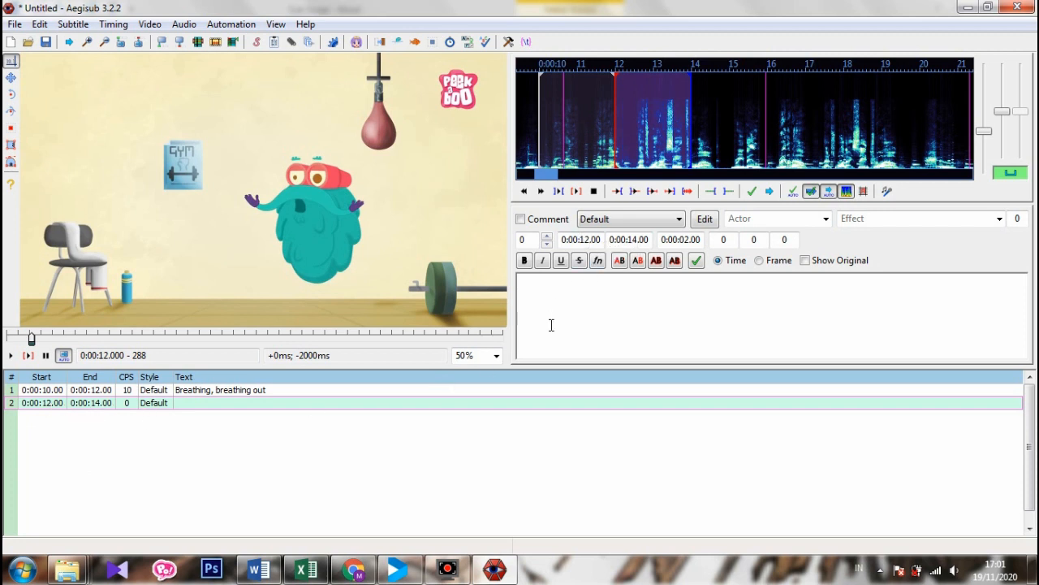
{"action": "left_click", "coordinate": [672, 311]}
{"action": "type", "text": "that's what "}
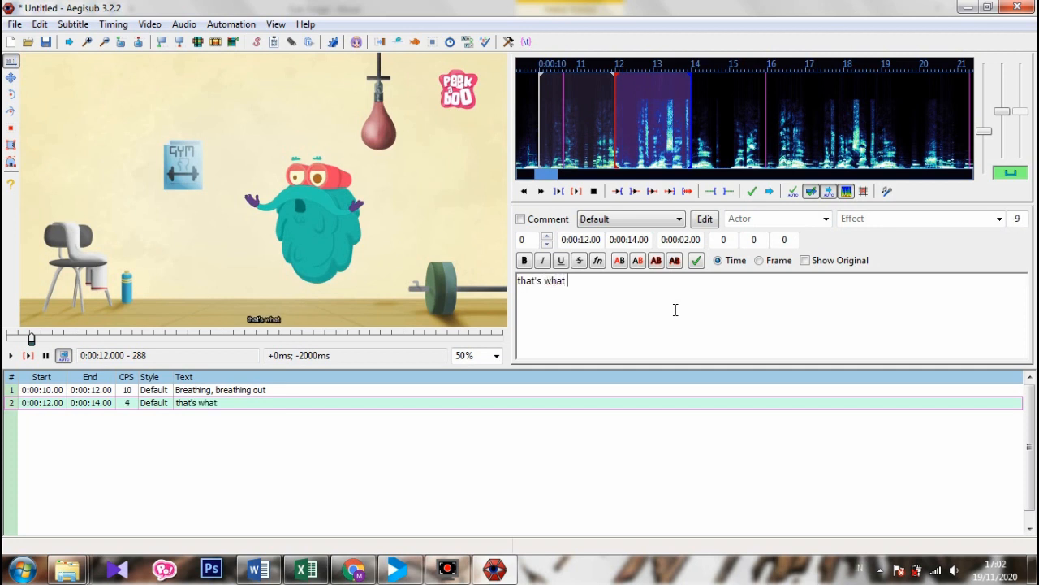
{"action": "type", "text": "I say through out"}
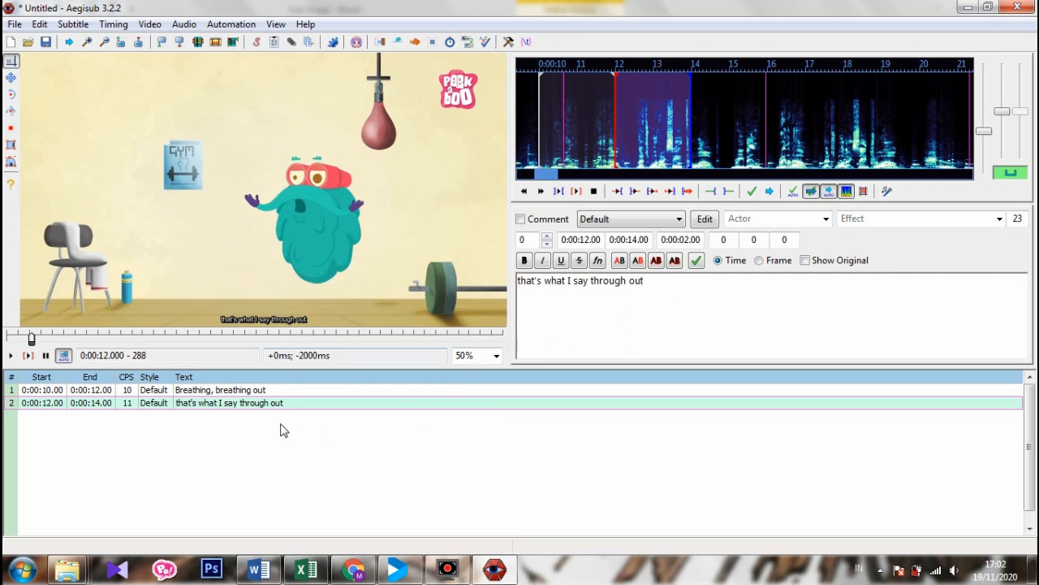
Add a third subtitle line from 0:00:14.00 to 0:00:16.00 containing "....", and check the lines one by one
{"action": "key", "text": "Return"}
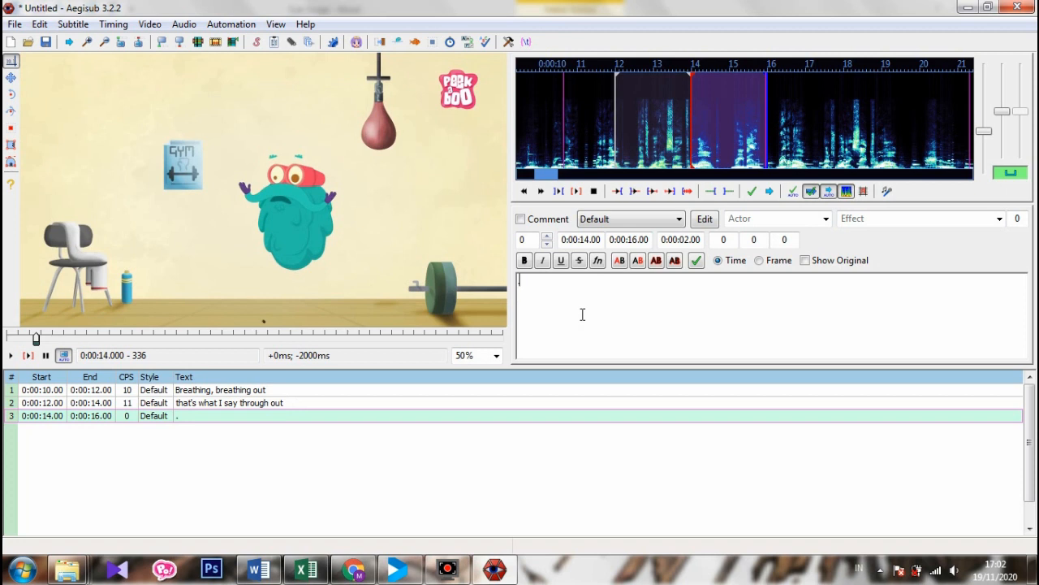
{"action": "left_click", "coordinate": [173, 389]}
{"action": "left_click", "coordinate": [174, 403]}
{"action": "left_click", "coordinate": [179, 416]}
Make the whole text of the first subtitle line bold and reopen that line to check its formatting tags
{"action": "left_click", "coordinate": [193, 390]}
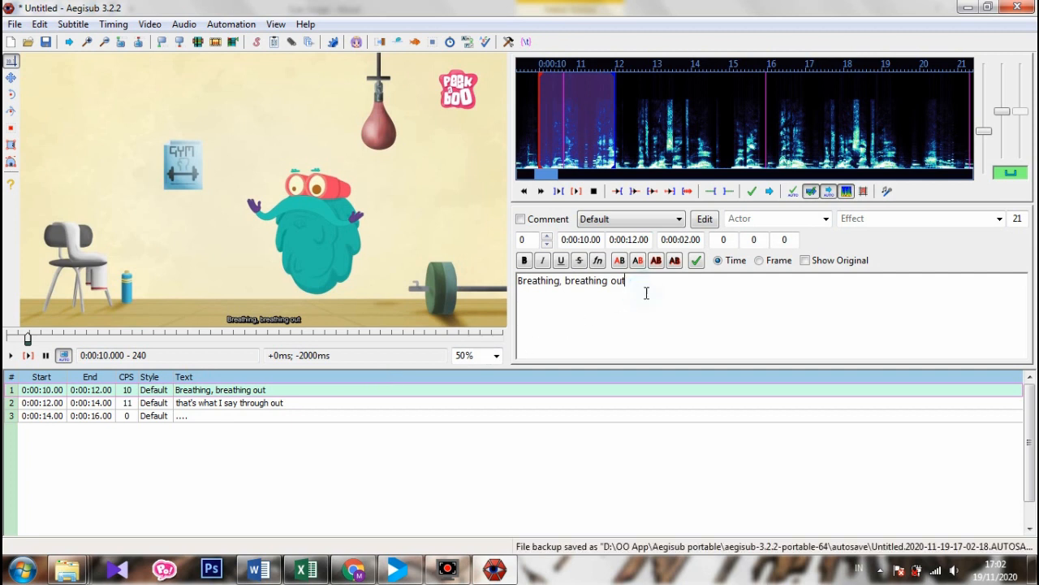
{"action": "left_click_drag", "start_coordinate": [626, 281], "coordinate": [518, 282]}
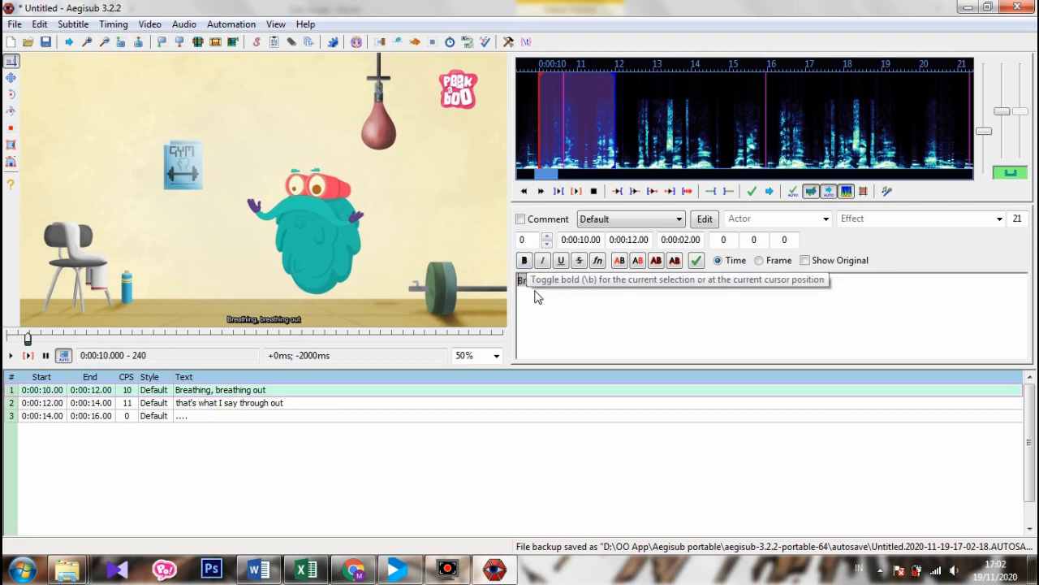
{"action": "left_click", "coordinate": [524, 260]}
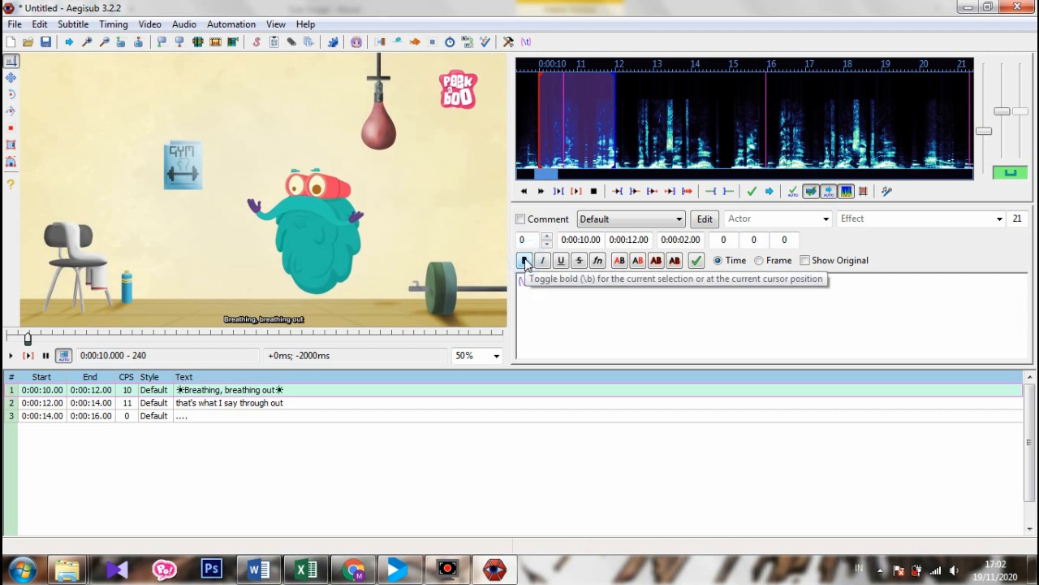
{"action": "left_click", "coordinate": [403, 403]}
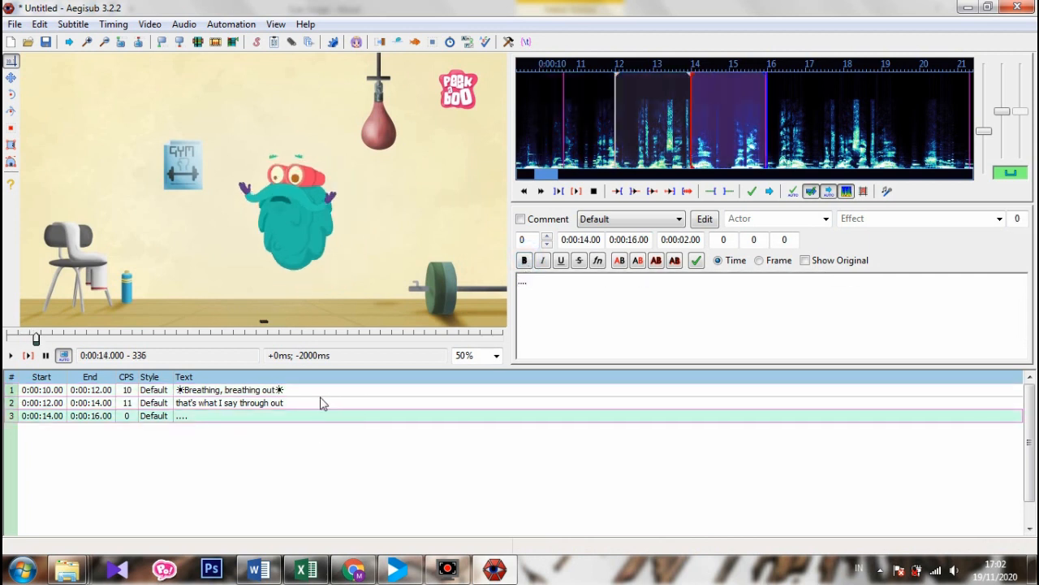
{"action": "left_click", "coordinate": [320, 390]}
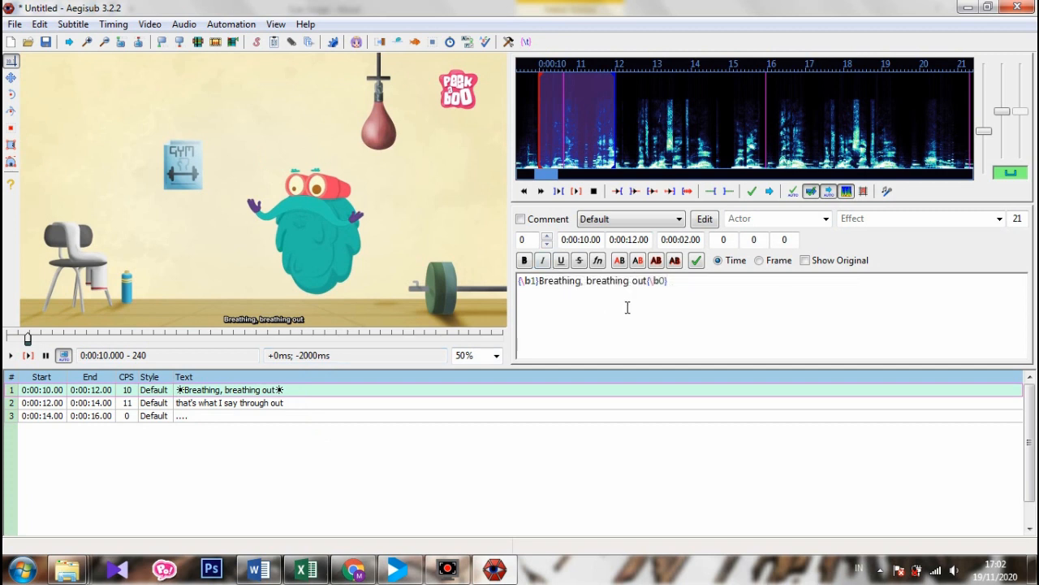
Remove the bold tags before and after "Breathing, breathing out" in the first subtitle line
{"action": "key", "text": "BackSpace"}
{"action": "key", "text": "BackSpace"}
{"action": "key", "text": "BackSpace"}
{"action": "key", "text": "BackSpace"}
{"action": "key", "text": "BackSpace"}
{"action": "key", "text": "Home"}
{"action": "key", "text": "Delete"}
{"action": "key", "text": "Delete"}
{"action": "key", "text": "Delete"}
{"action": "key", "text": "Delete"}
{"action": "key", "text": "Delete"}
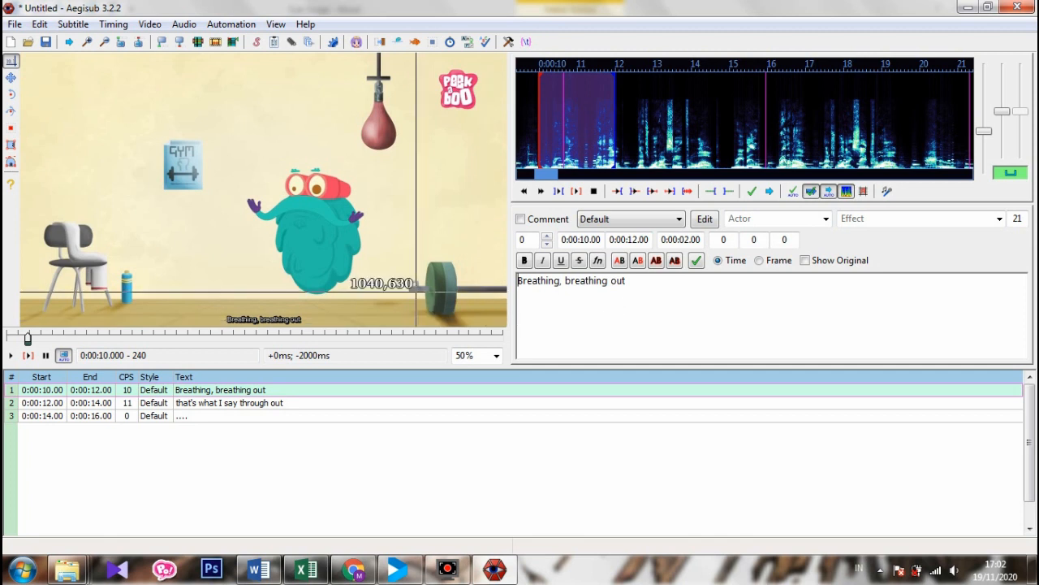
{"action": "left_click", "coordinate": [652, 293]}
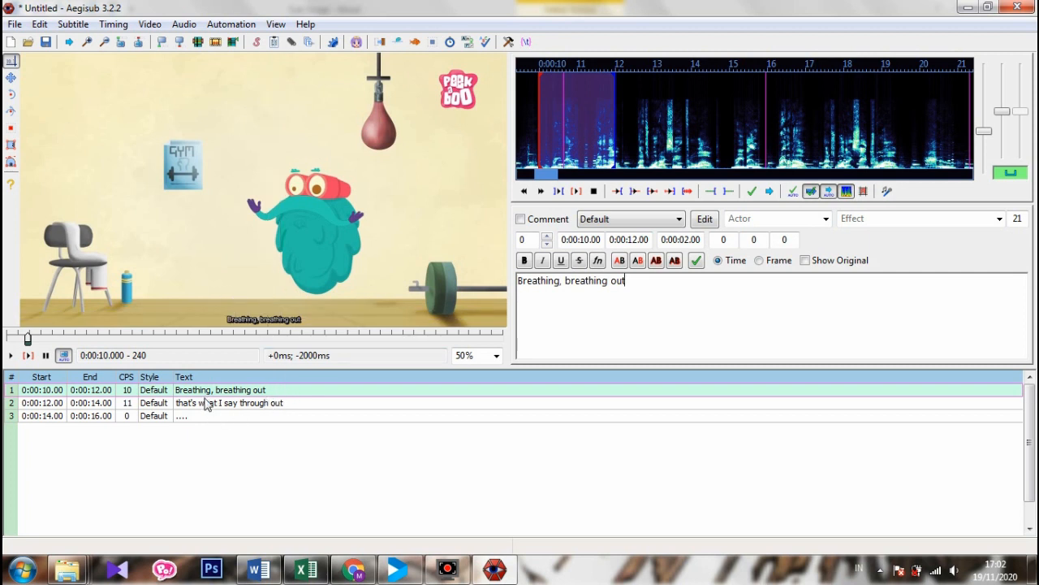
Examine the style assigned to each of the three subtitle lines by going through them individually
{"action": "left_click", "coordinate": [154, 415]}
{"action": "left_click", "coordinate": [157, 402]}
{"action": "left_click", "coordinate": [155, 391]}
{"action": "left_click", "coordinate": [156, 415]}
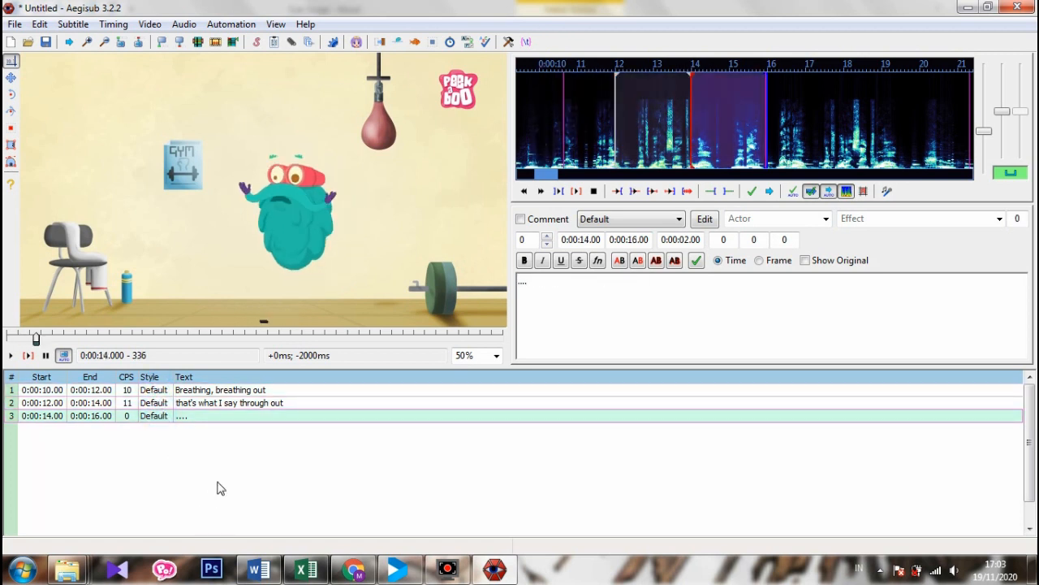
{"action": "left_click", "coordinate": [153, 404]}
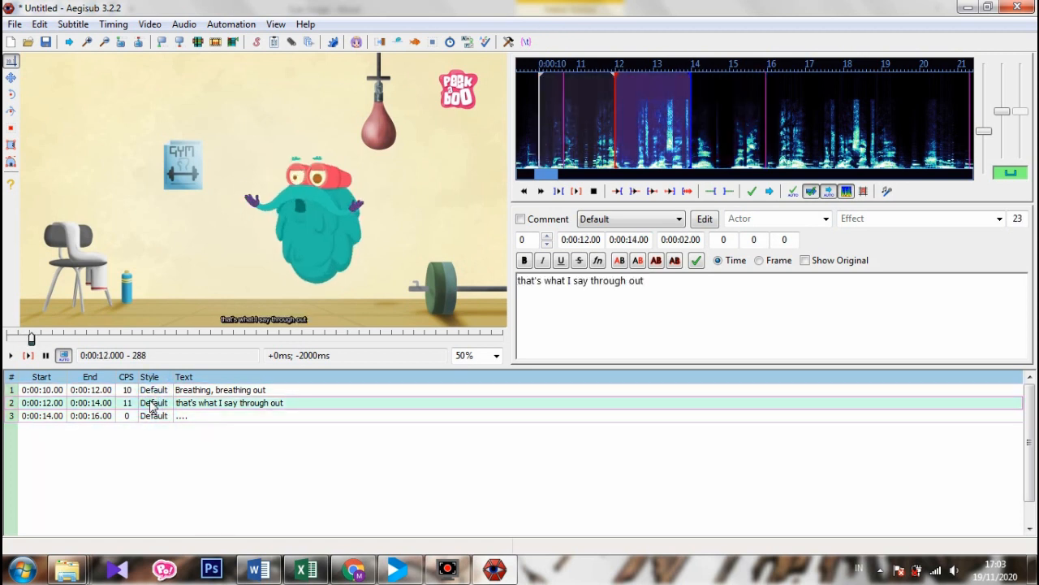
{"action": "left_click", "coordinate": [149, 392]}
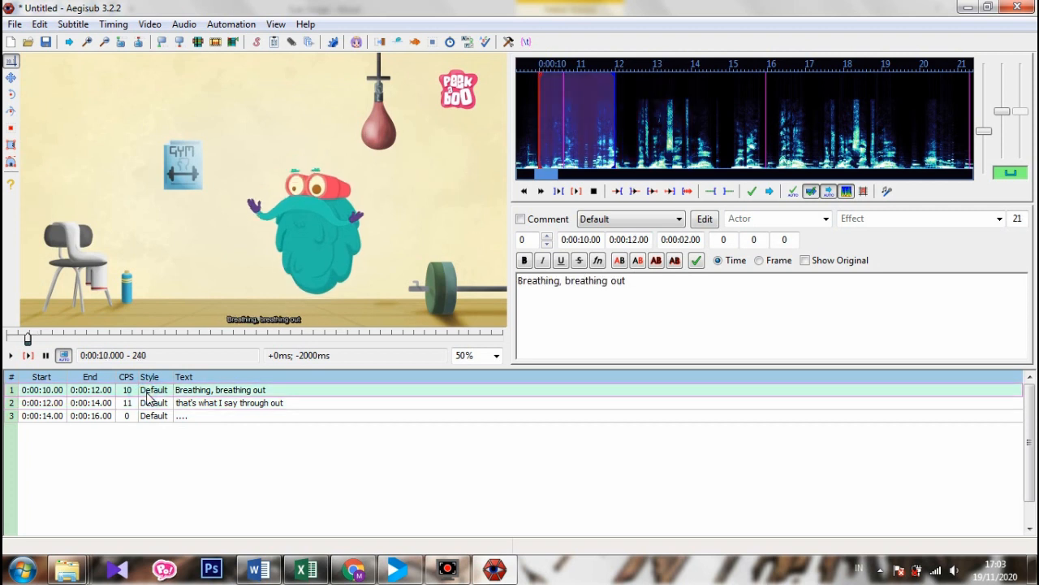
{"action": "left_click", "coordinate": [150, 404]}
{"action": "left_click", "coordinate": [145, 414]}
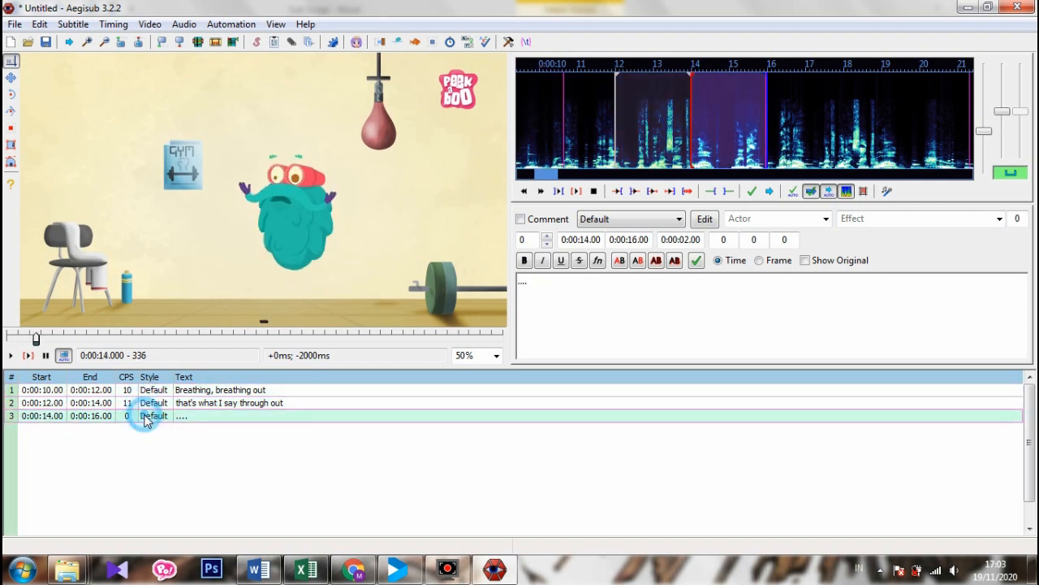
Duplicate all three subtitle lines together, from "Breathing, breathing out" to "...."
{"action": "left_click", "coordinate": [146, 392]}
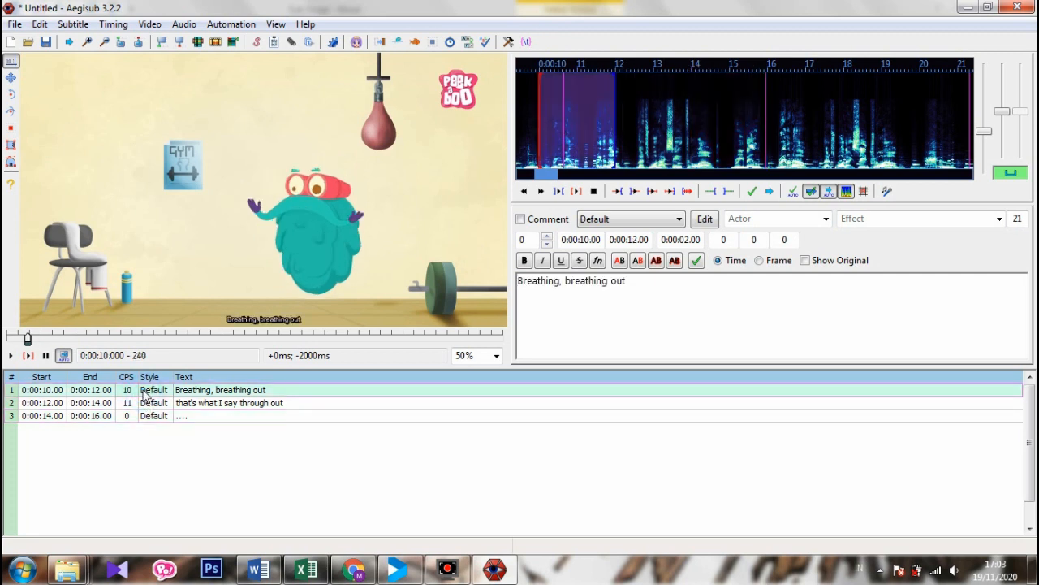
{"action": "left_click", "coordinate": [130, 418], "text": "shift"}
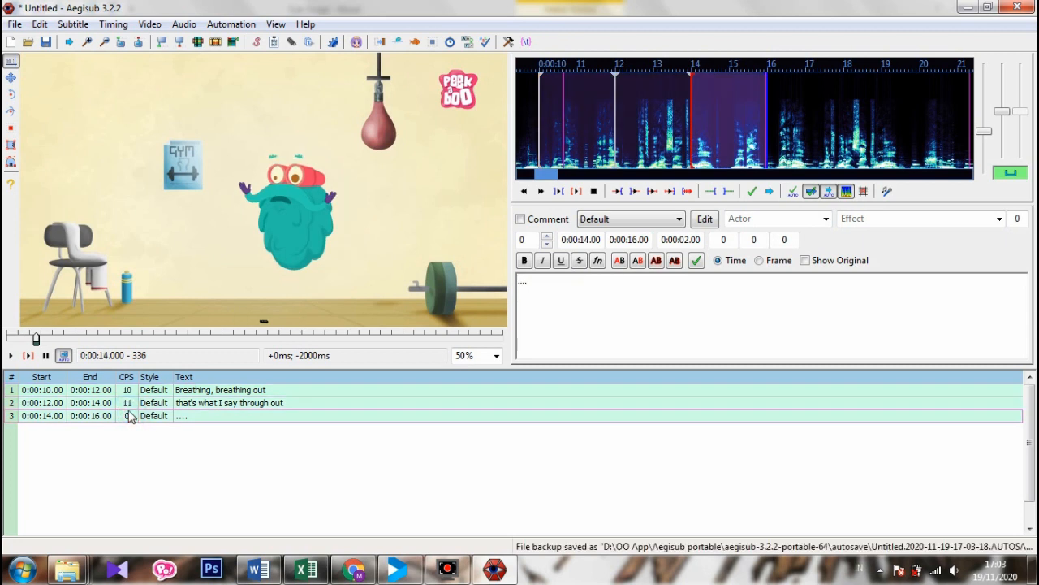
{"action": "right_click", "coordinate": [130, 417]}
{"action": "left_click", "coordinate": [172, 113]}
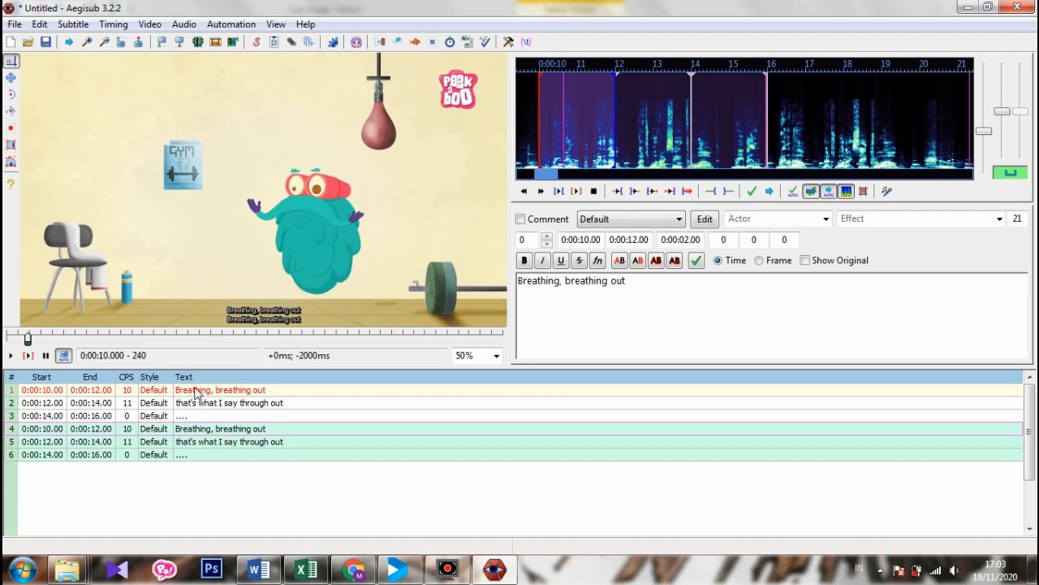
Replace the text of the duplicated "Breathing, breathing out" line with the Indonesian translation "Tarik nafas, buang"
{"action": "left_click", "coordinate": [165, 426]}
{"action": "left_click", "coordinate": [173, 415]}
{"action": "left_click", "coordinate": [178, 403]}
{"action": "left_click", "coordinate": [181, 393]}
{"action": "left_click", "coordinate": [171, 415]}
{"action": "left_click", "coordinate": [175, 428]}
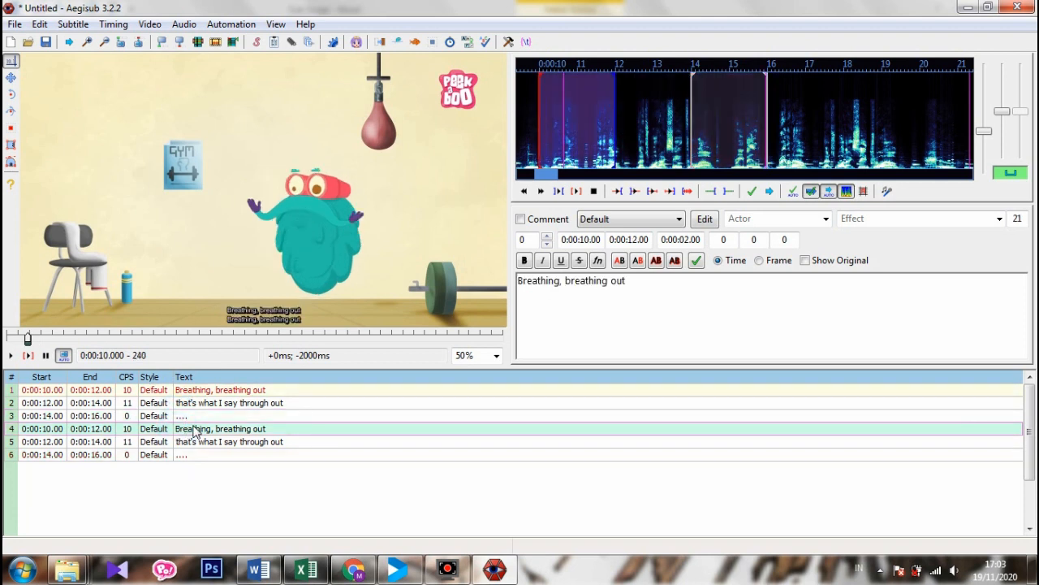
{"action": "left_click", "coordinate": [639, 321]}
{"action": "left_click_drag", "start_coordinate": [627, 281], "coordinate": [518, 281]}
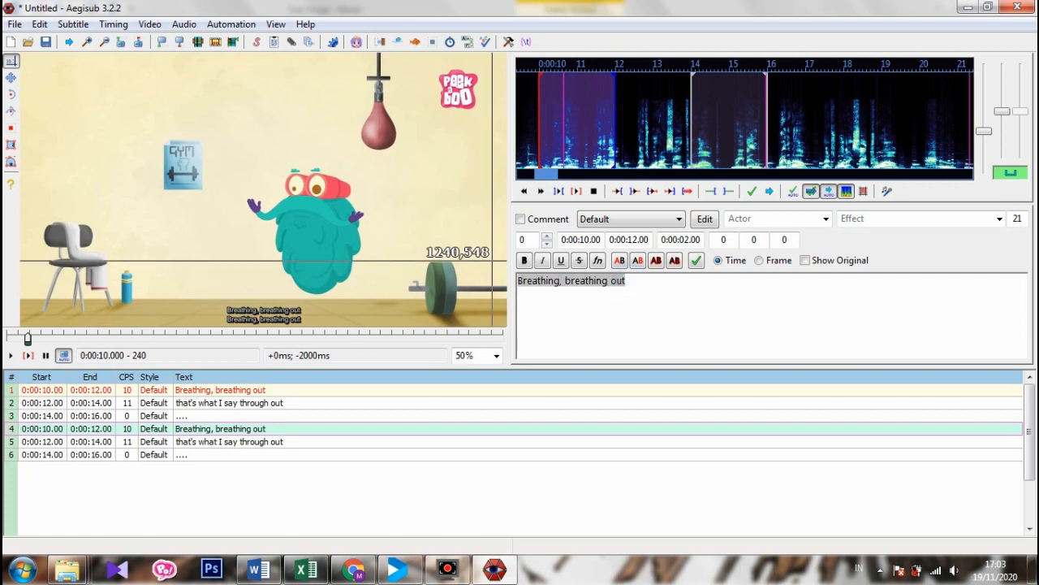
{"action": "type", "text": "Tarik naf"}
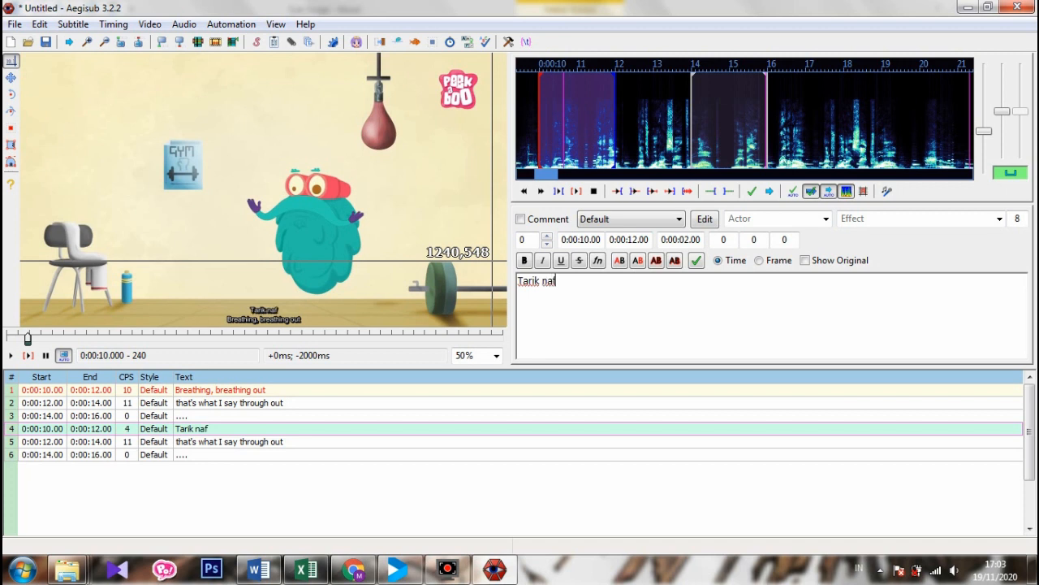
{"action": "type", "text": "as, buang"}
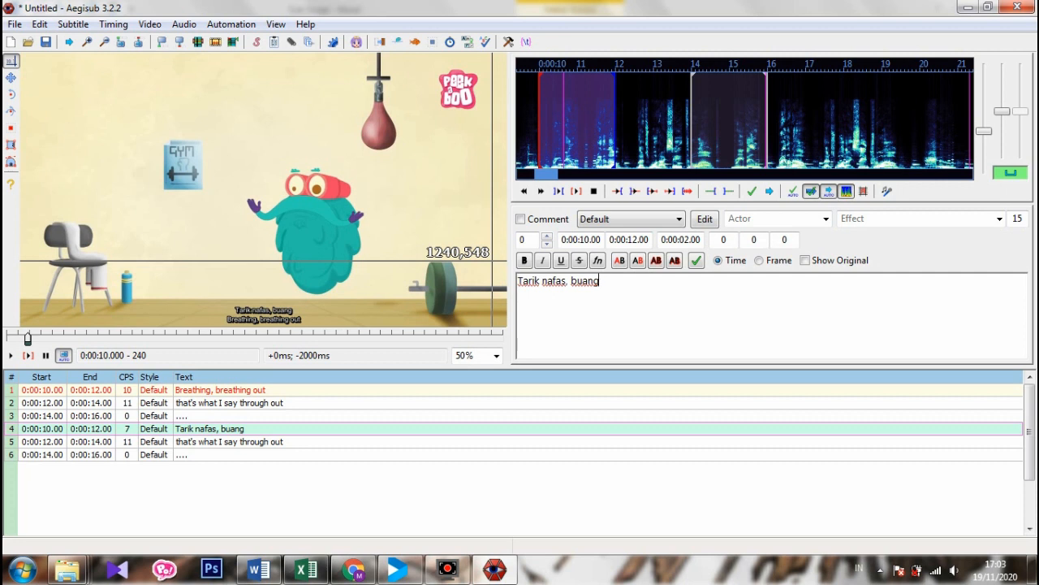
Check the fourth and fifth subtitle lines, glance at the script table in Word, and return to the fourth line in Aegisub
{"action": "left_click", "coordinate": [268, 441]}
{"action": "left_click", "coordinate": [264, 428]}
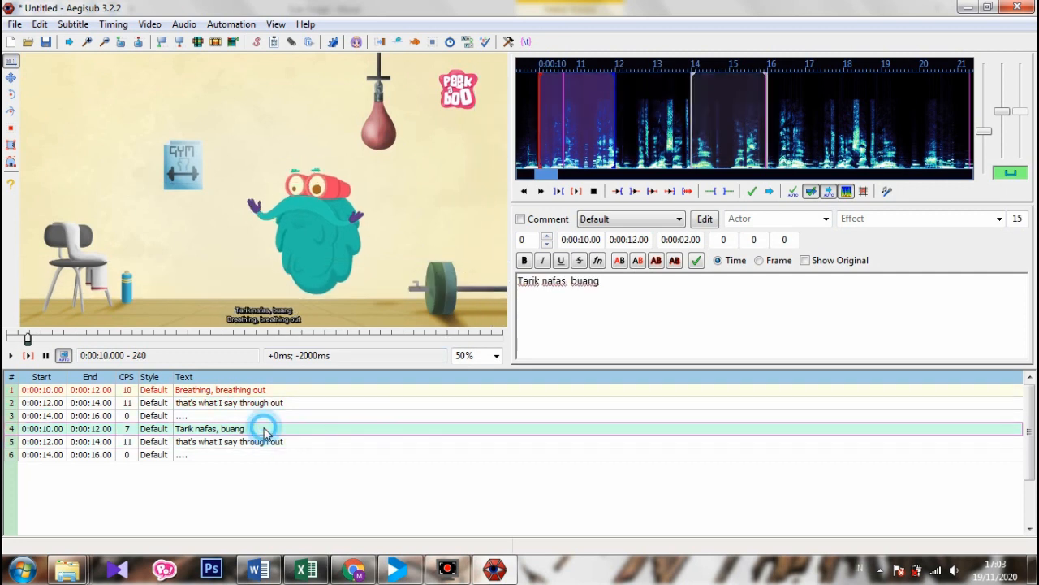
{"action": "left_click", "coordinate": [271, 441]}
{"action": "left_click", "coordinate": [258, 568]}
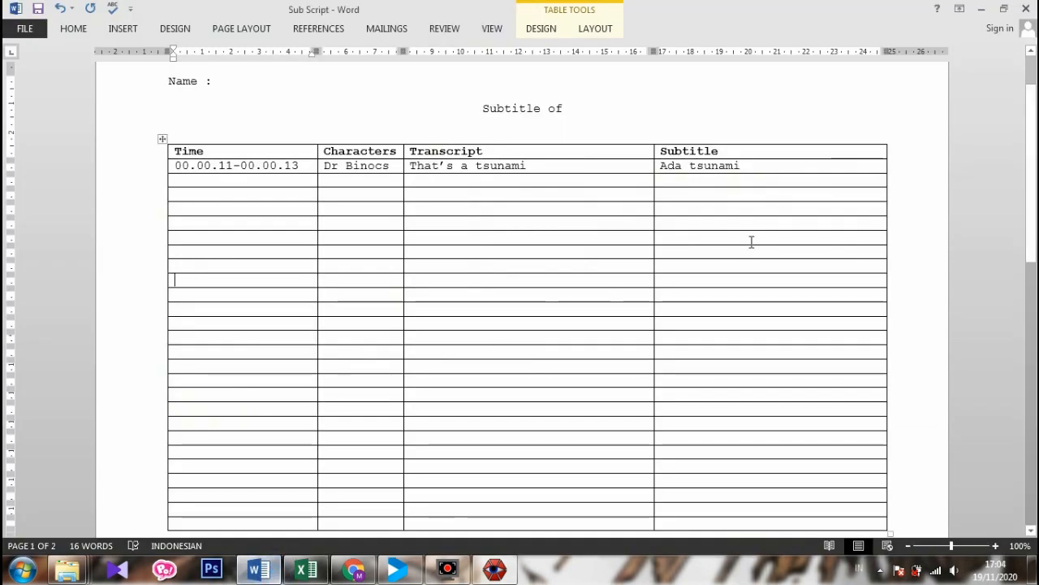
{"action": "left_click", "coordinate": [266, 565]}
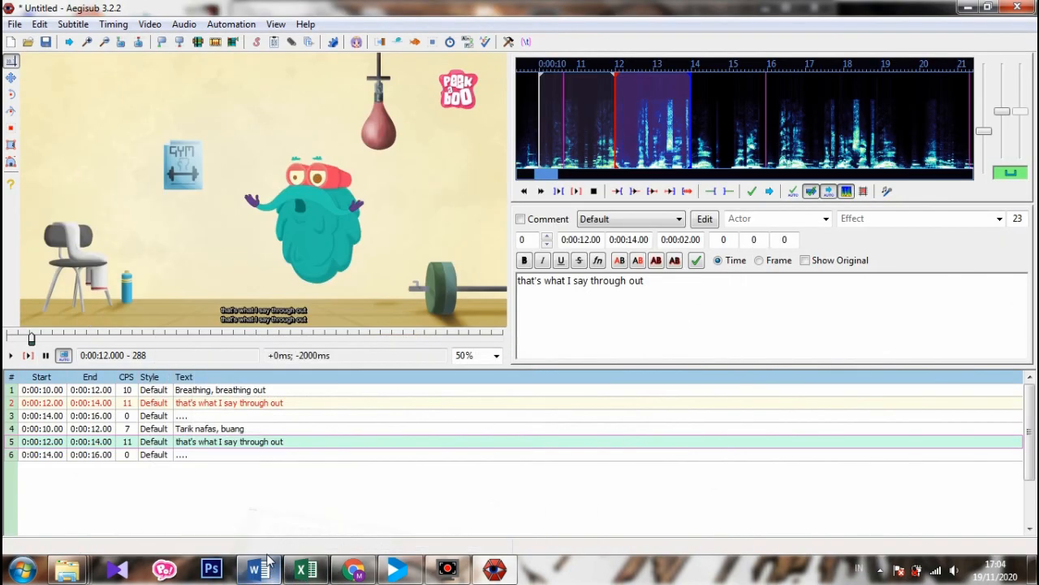
{"action": "left_click", "coordinate": [235, 429]}
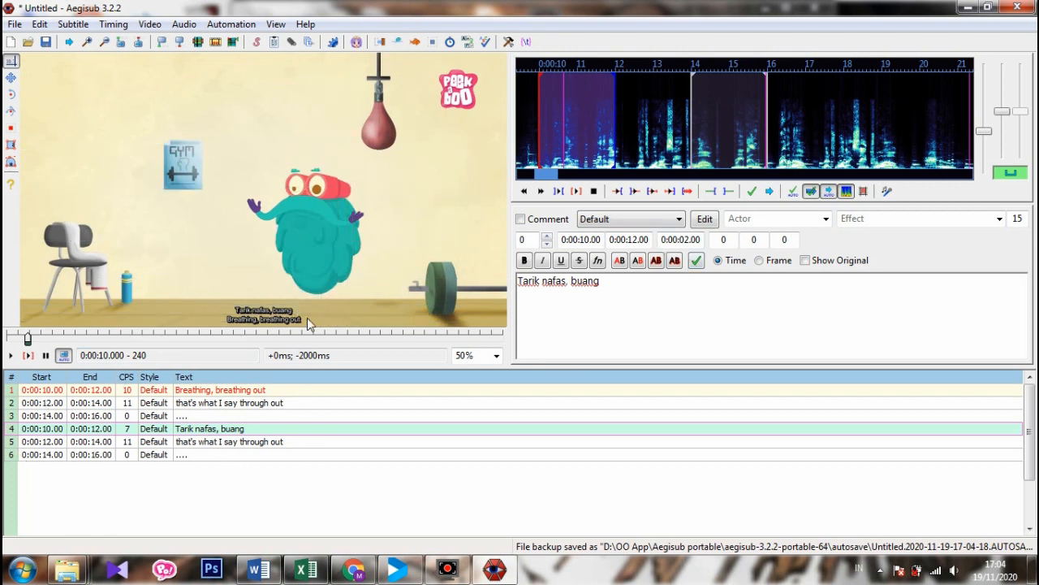
Open the current script's Default style for editing and set its font size to 24, keeping the Arial font
{"action": "left_click", "coordinate": [260, 42]}
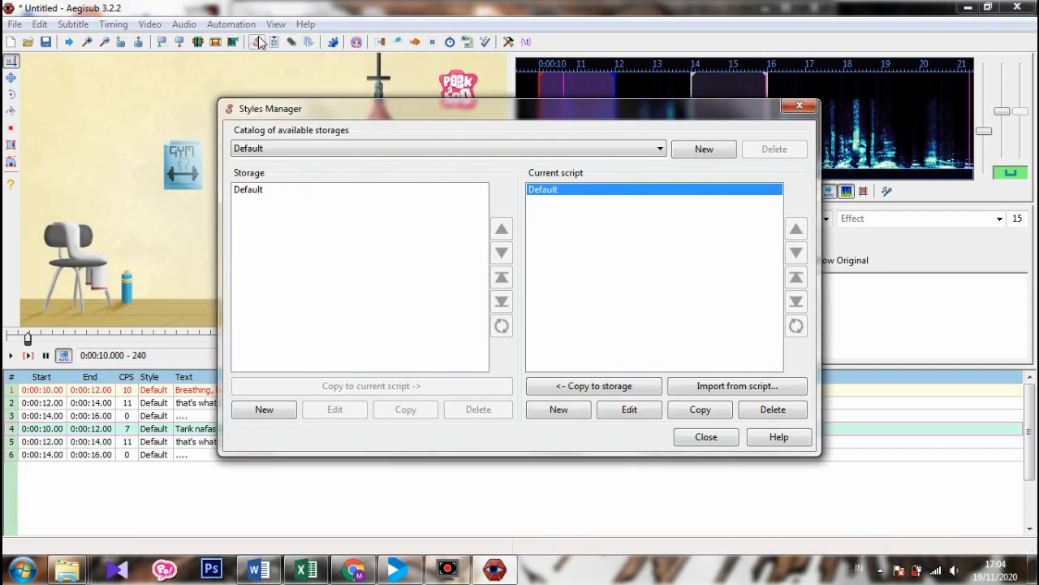
{"action": "left_click", "coordinate": [701, 438]}
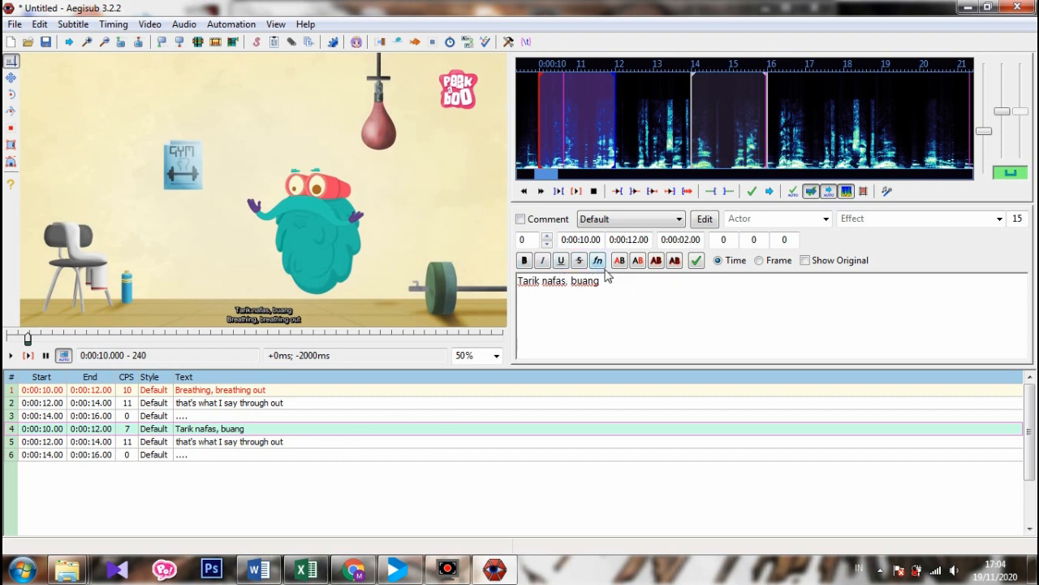
{"action": "left_click", "coordinate": [274, 41]}
{"action": "left_click", "coordinate": [289, 190]}
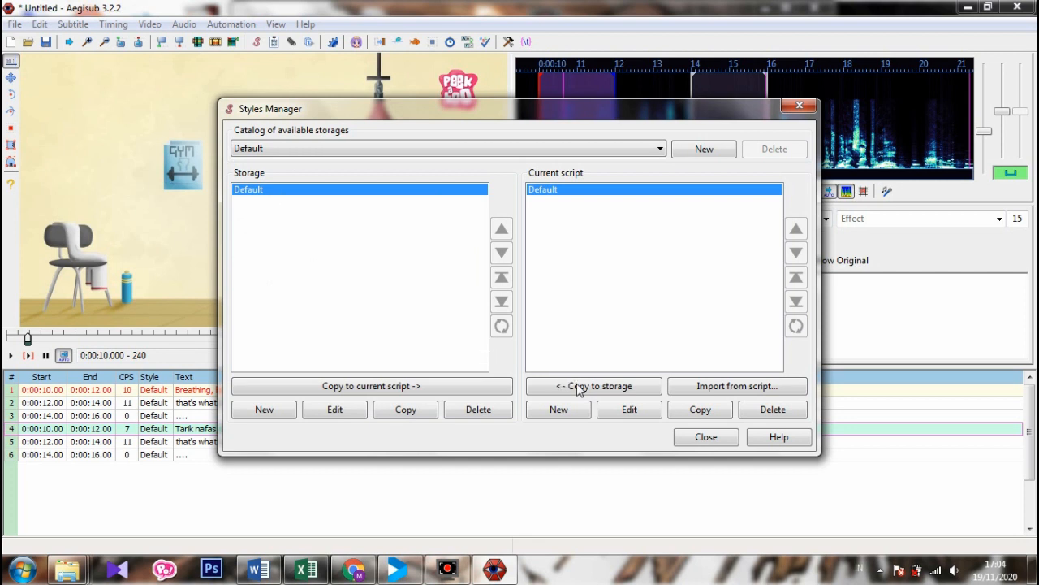
{"action": "left_click", "coordinate": [613, 410]}
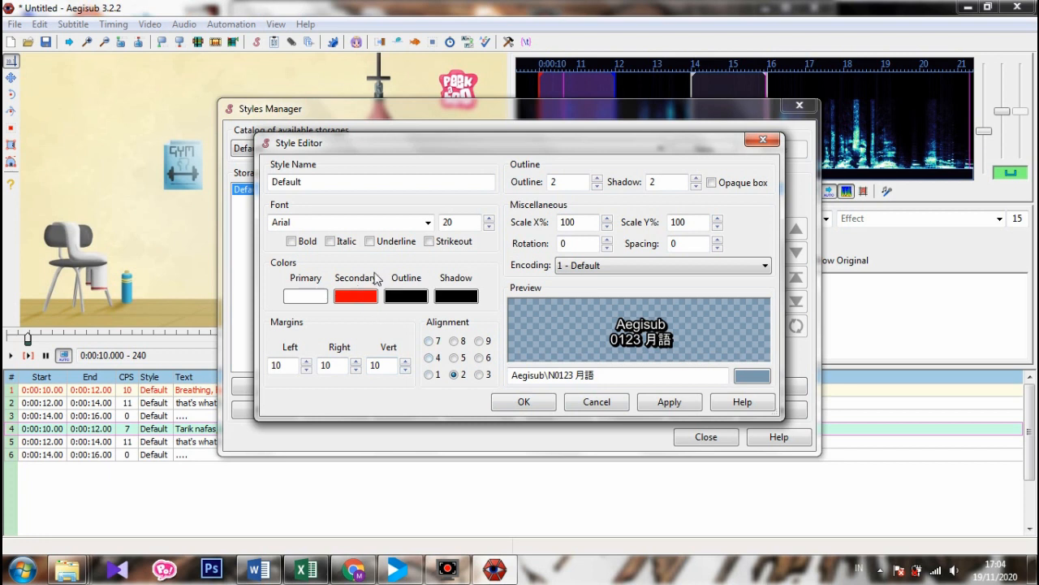
{"action": "left_click", "coordinate": [489, 220]}
{"action": "left_click", "coordinate": [489, 220]}
{"action": "left_click", "coordinate": [489, 219]}
{"action": "left_click", "coordinate": [489, 220]}
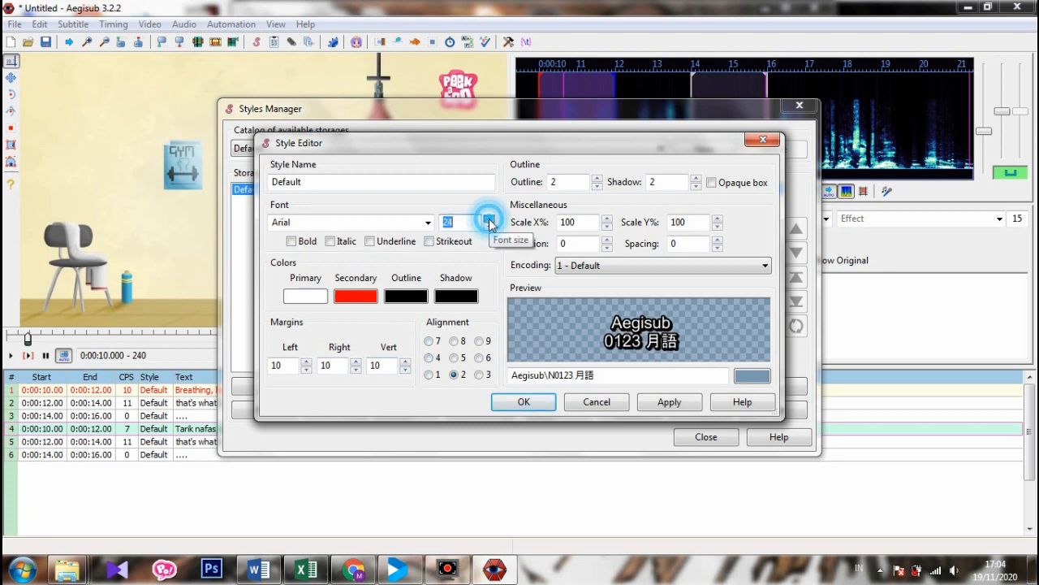
{"action": "left_click", "coordinate": [429, 223]}
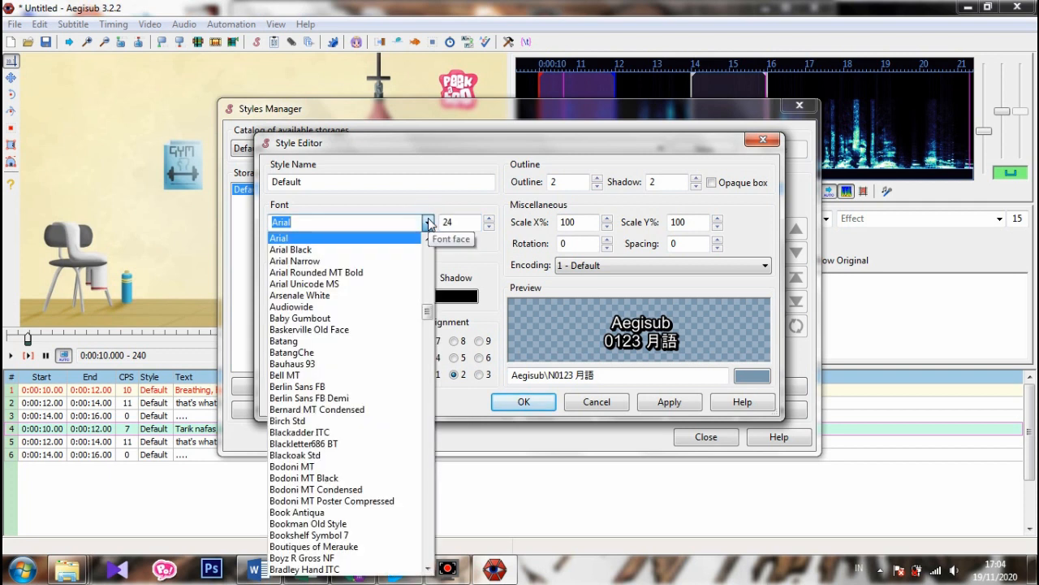
{"action": "left_click", "coordinate": [429, 222]}
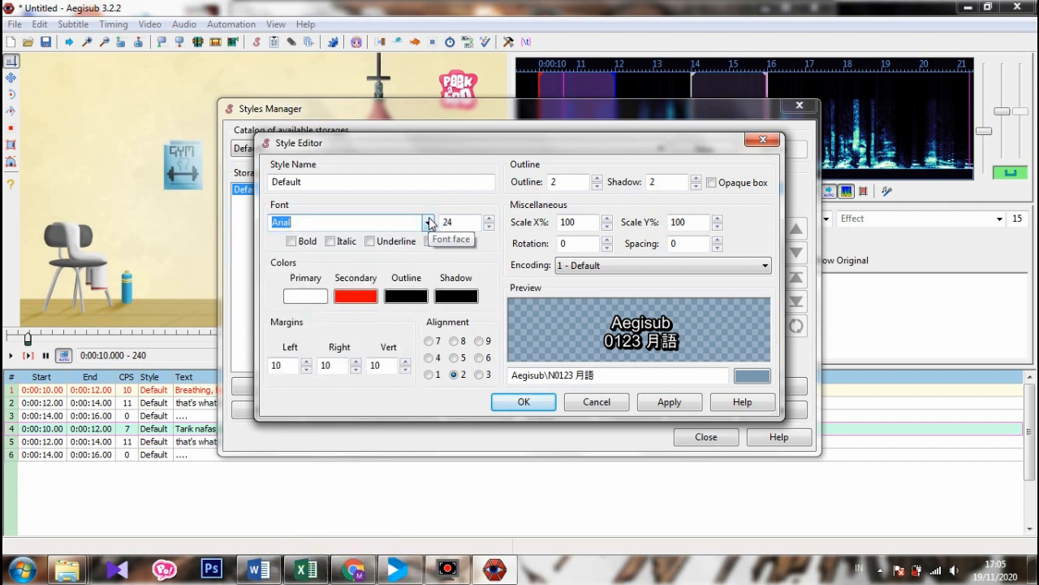
Try alignments 5 and 8 for the Default style and set it back to alignment 2
{"action": "left_click", "coordinate": [454, 358]}
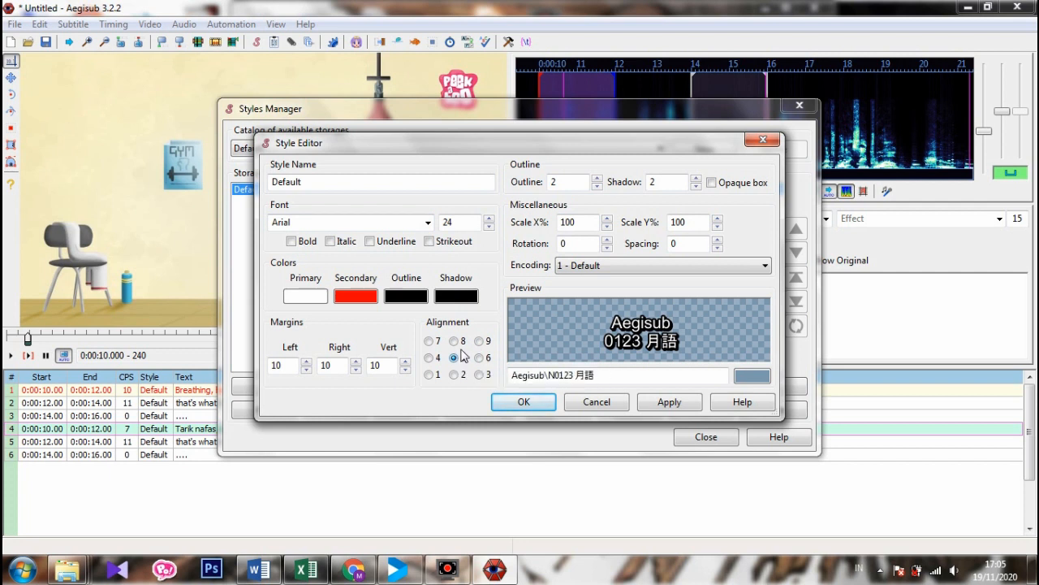
{"action": "left_click", "coordinate": [454, 341]}
{"action": "left_click", "coordinate": [457, 375]}
{"action": "left_click", "coordinate": [459, 344]}
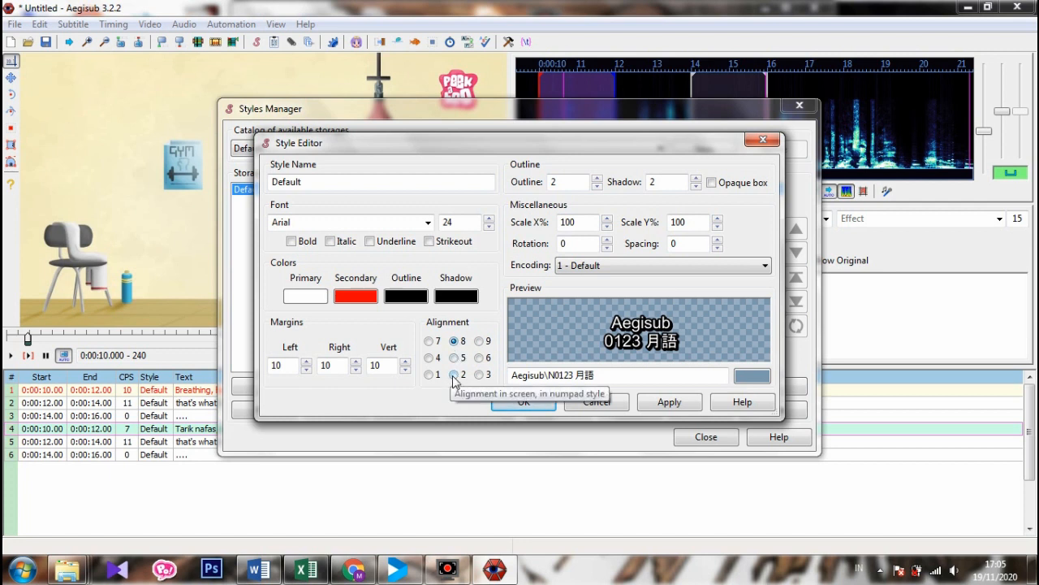
{"action": "left_click", "coordinate": [453, 374]}
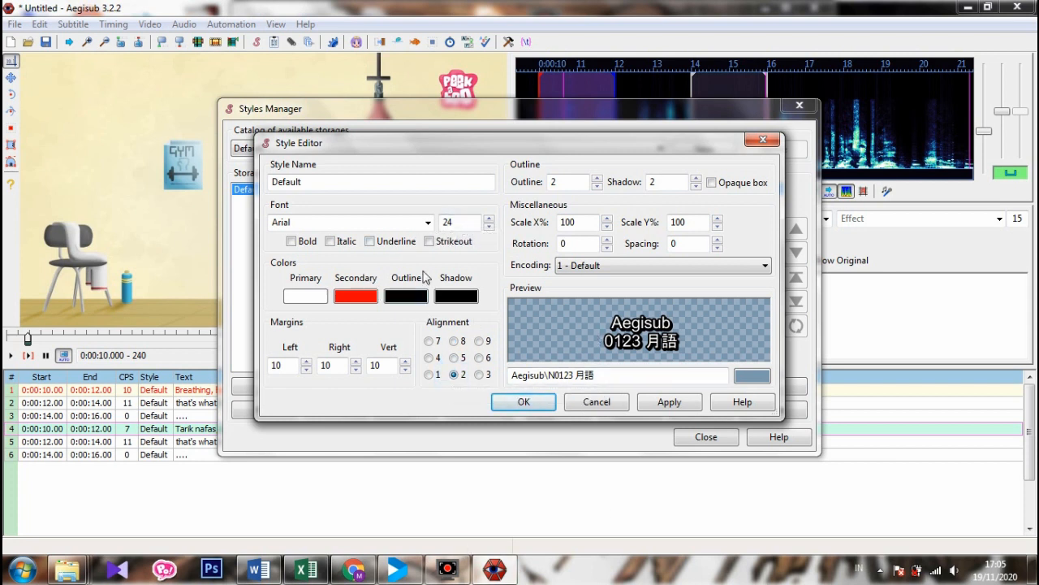
Make the Default style bold, apply the style changes and return to the subtitle lines
{"action": "left_click", "coordinate": [291, 241]}
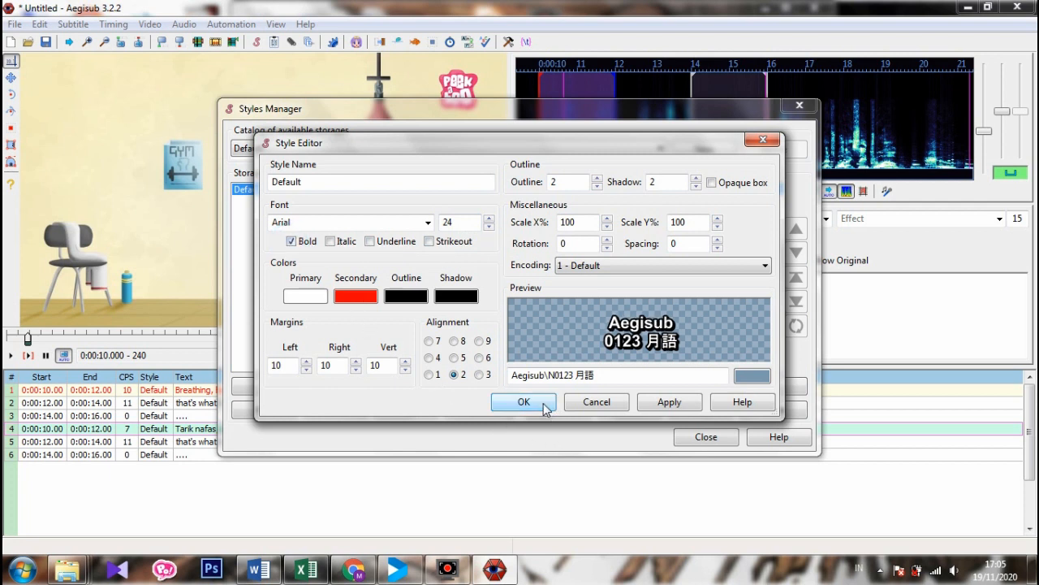
{"action": "left_click", "coordinate": [653, 400]}
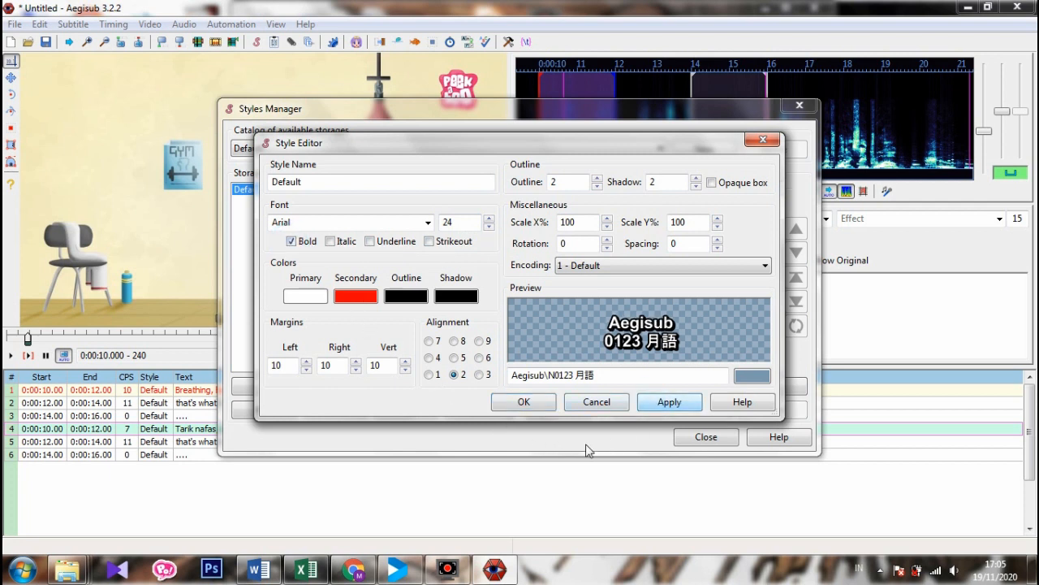
{"action": "left_click", "coordinate": [537, 406]}
{"action": "left_click", "coordinate": [689, 437]}
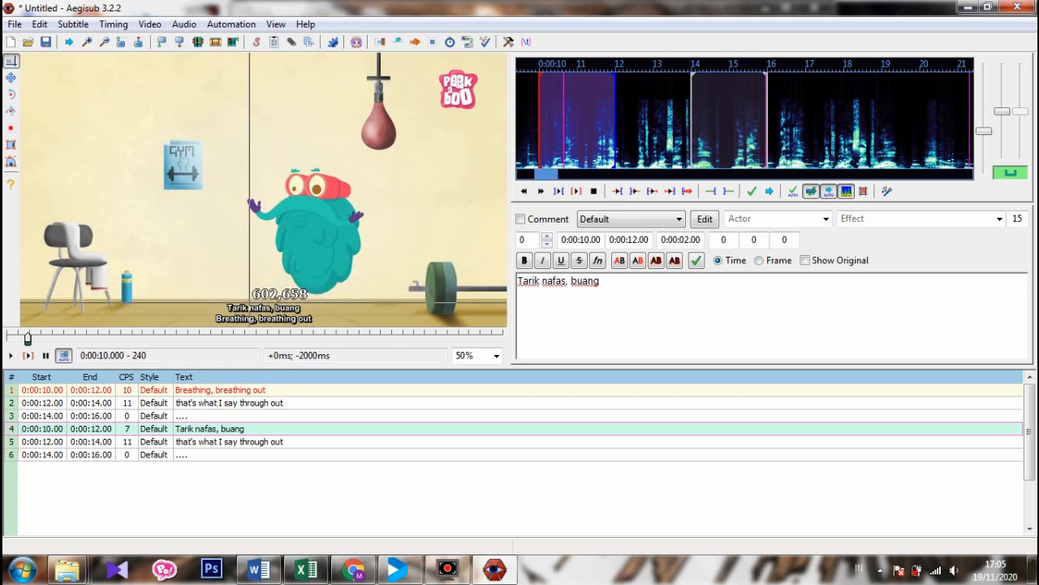
Examine how each of the six subtitle lines looks on the video with the edited Default style
{"action": "left_click", "coordinate": [255, 391]}
{"action": "left_click", "coordinate": [255, 404]}
{"action": "left_click", "coordinate": [258, 416]}
{"action": "left_click", "coordinate": [261, 429]}
{"action": "left_click", "coordinate": [260, 442]}
{"action": "left_click", "coordinate": [260, 455]}
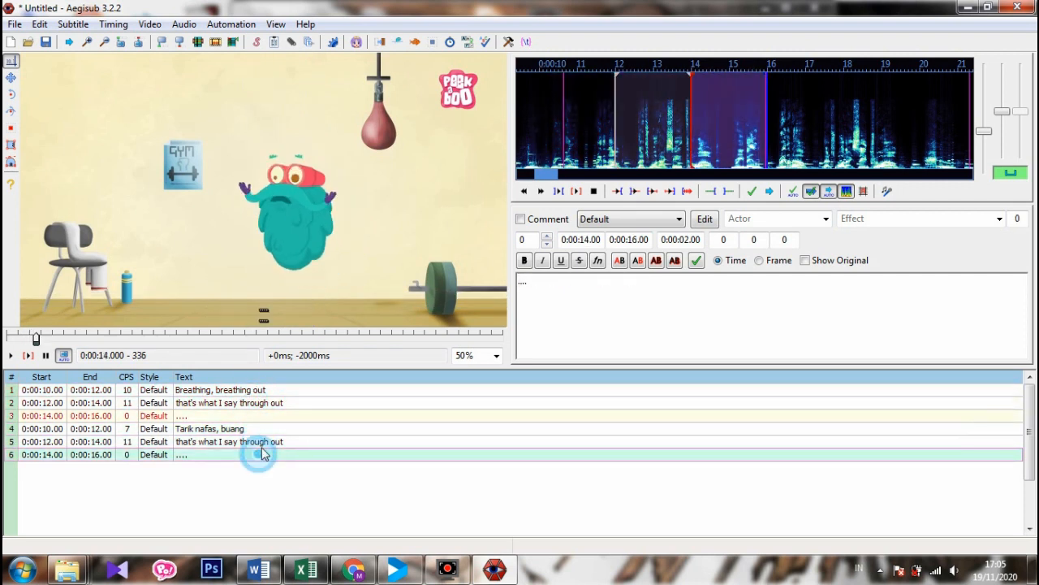
{"action": "left_click", "coordinate": [260, 390]}
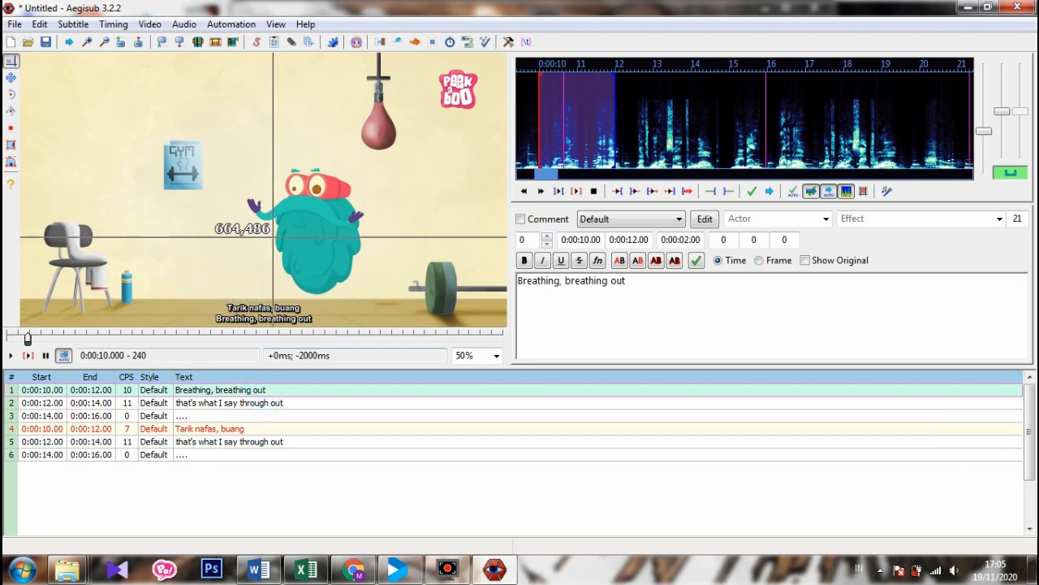
Set the font size of the current script's Default style to 28 and return to the subtitle lines
{"action": "left_click", "coordinate": [257, 42]}
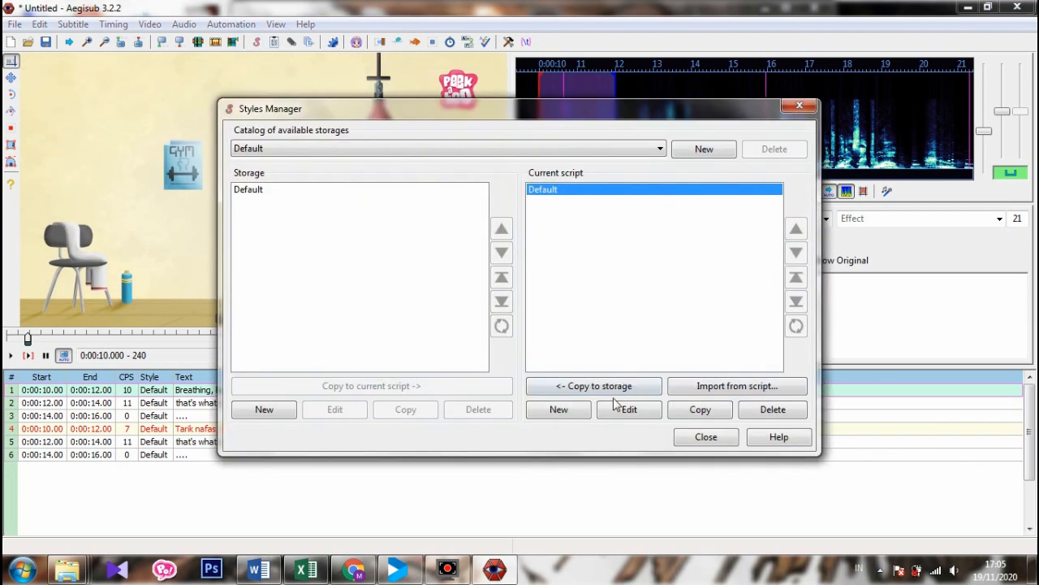
{"action": "left_click", "coordinate": [626, 410]}
{"action": "left_click_drag", "start_coordinate": [459, 222], "coordinate": [436, 222]}
{"action": "type", "text": "28"}
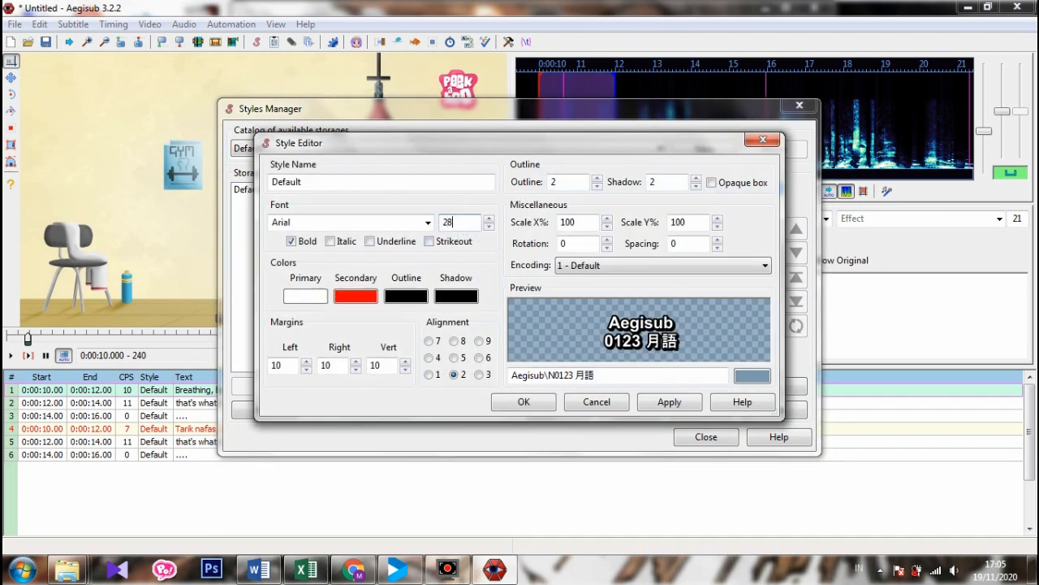
{"action": "left_click", "coordinate": [523, 401]}
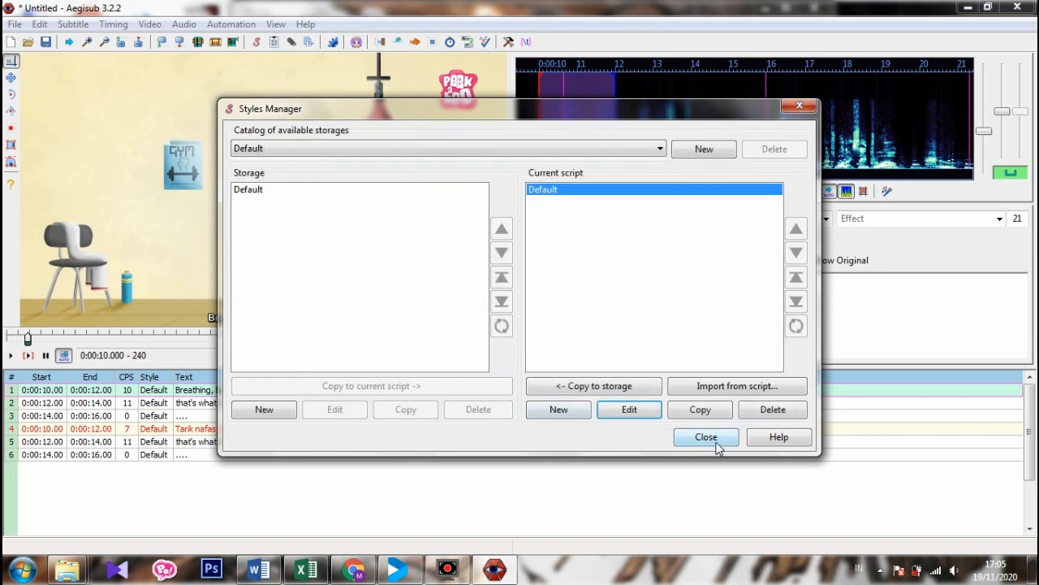
{"action": "left_click", "coordinate": [713, 441]}
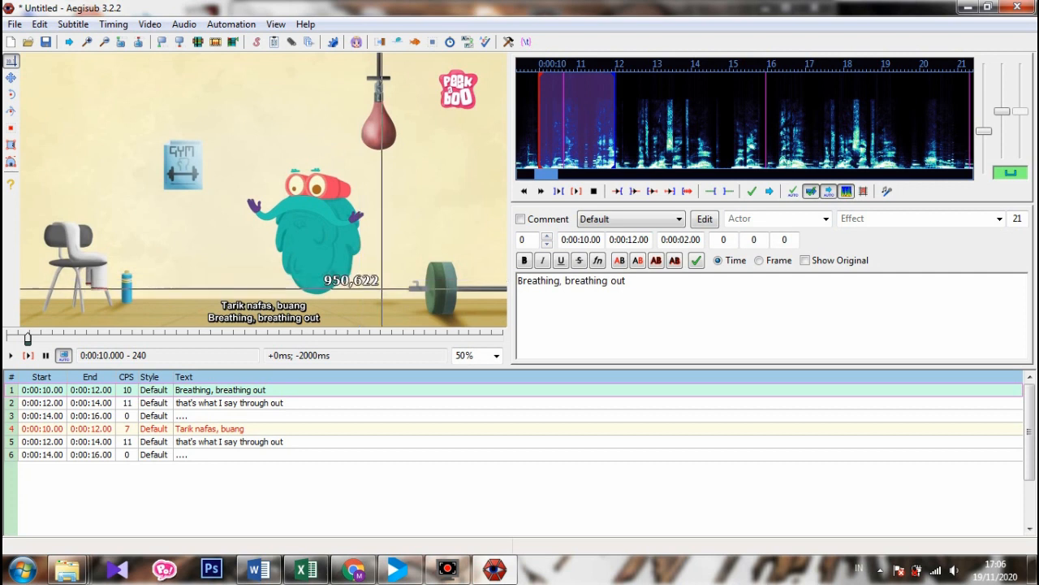
Start a new style in the Default style storage and name it "Indo"
{"action": "left_click", "coordinate": [256, 41]}
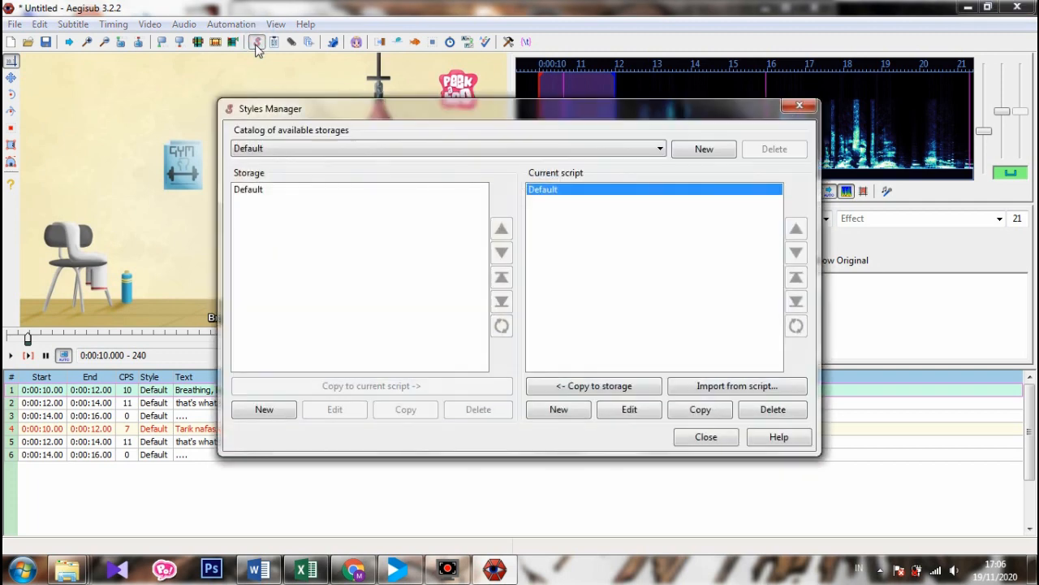
{"action": "left_click", "coordinate": [258, 416]}
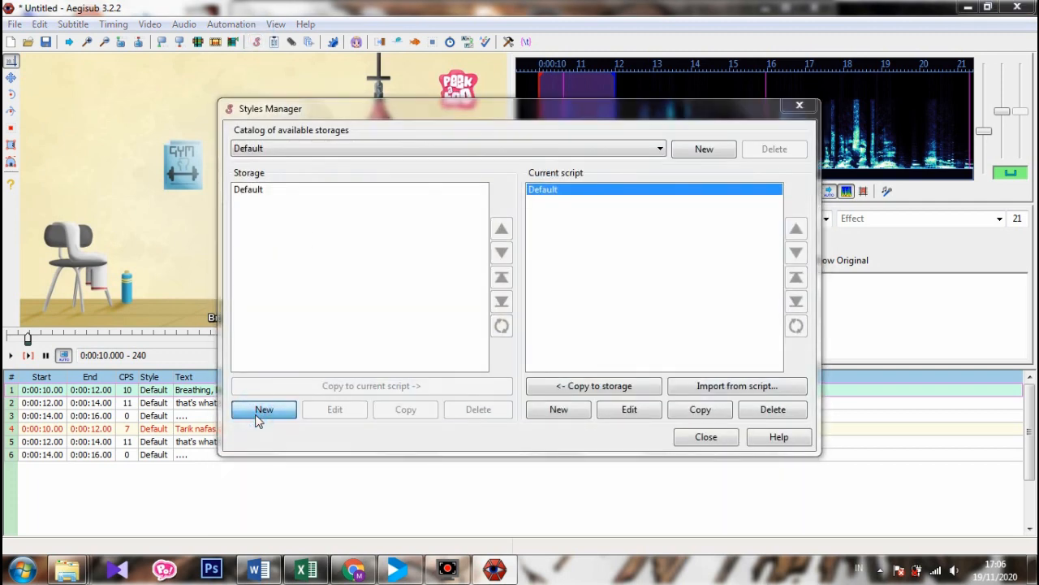
{"action": "left_click_drag", "start_coordinate": [309, 180], "coordinate": [253, 171]}
{"action": "key", "text": "BackSpace"}
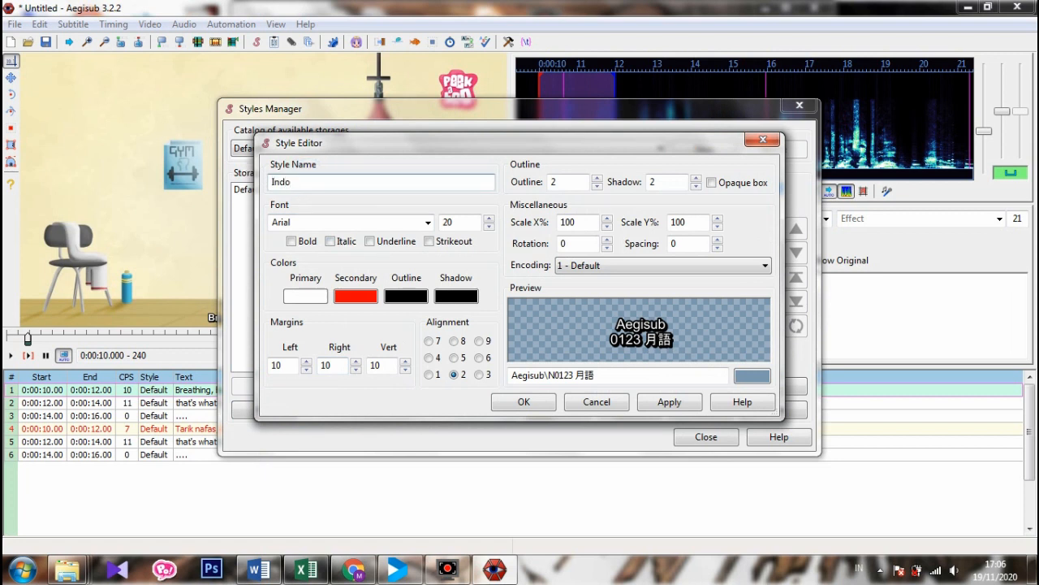
Set the primary colour of the Indo style to a bright golden yellow
{"action": "left_click", "coordinate": [306, 297]}
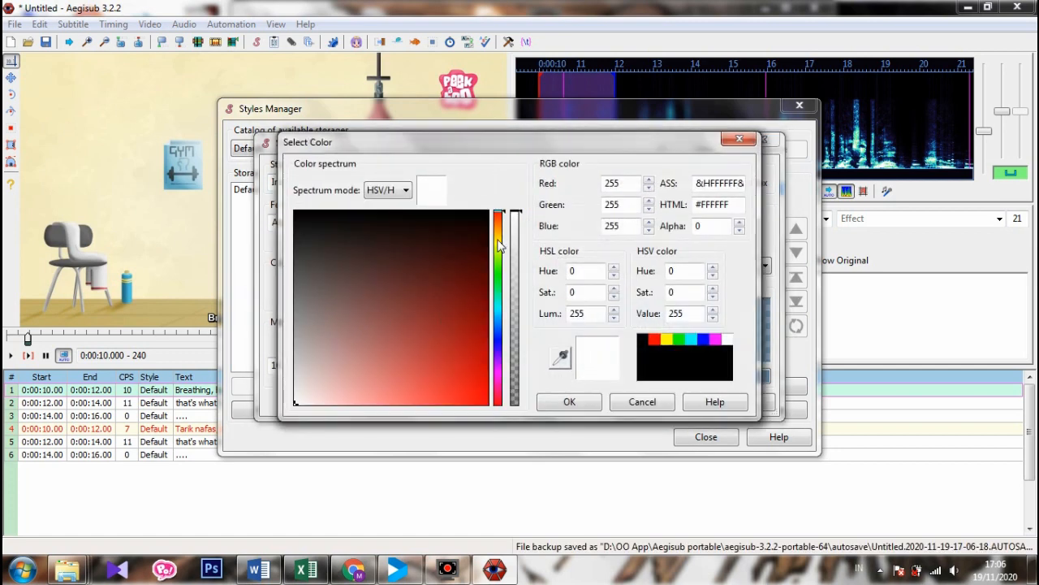
{"action": "left_click", "coordinate": [497, 240]}
{"action": "left_click_drag", "start_coordinate": [475, 313], "coordinate": [488, 404]}
{"action": "left_click", "coordinate": [569, 401]}
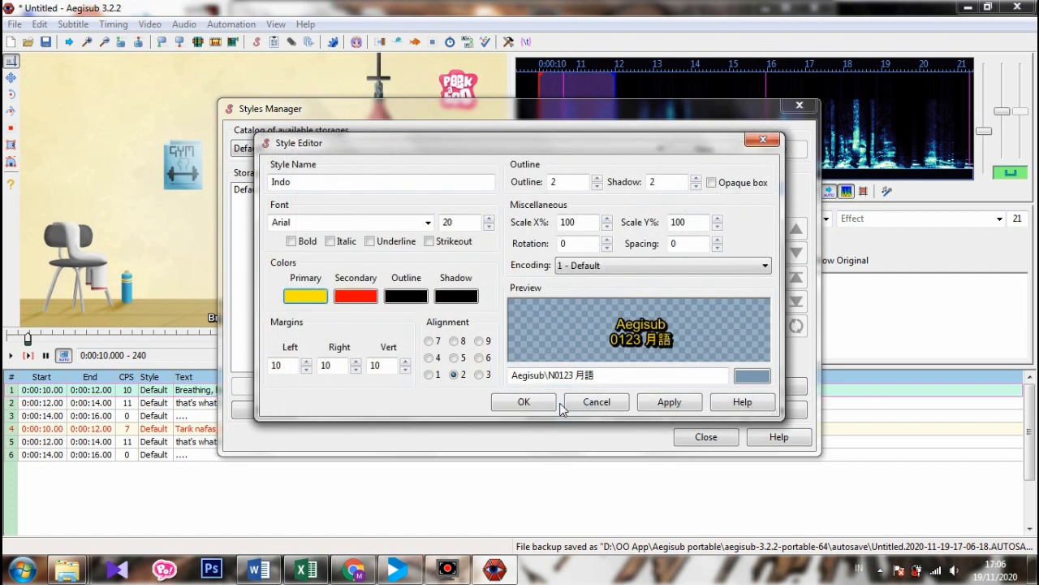
Set the font size of the Indo style to 28, save the style and close the Styles Manager
{"action": "double_click", "coordinate": [463, 225]}
{"action": "type", "text": "2"}
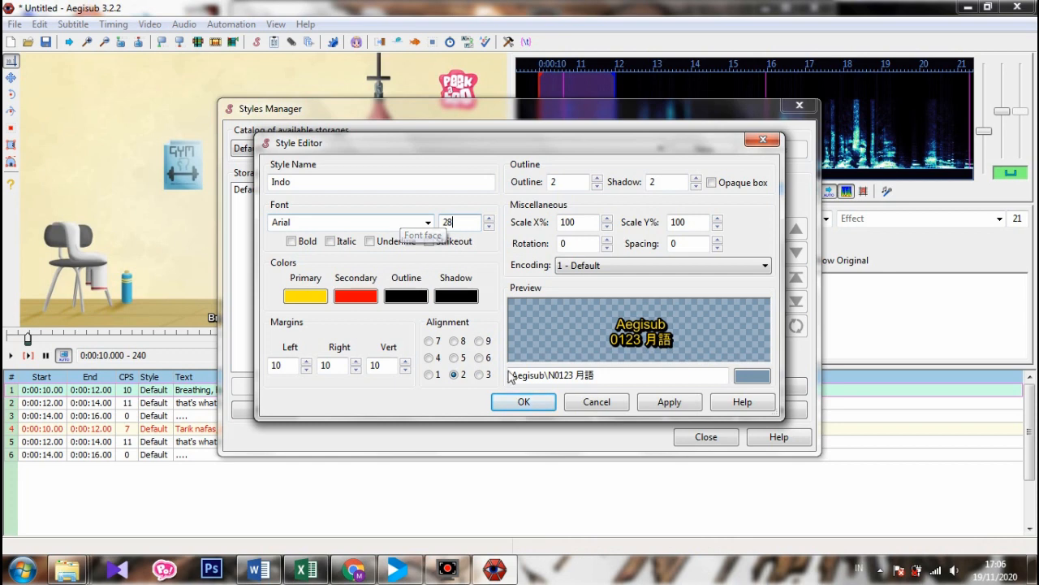
{"action": "left_click", "coordinate": [524, 401]}
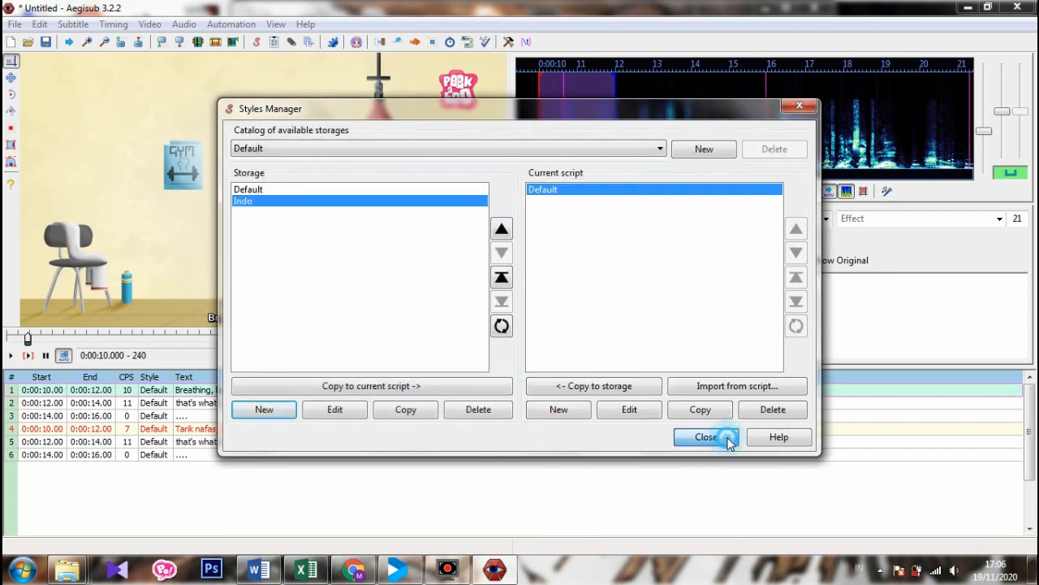
{"action": "left_click", "coordinate": [727, 440]}
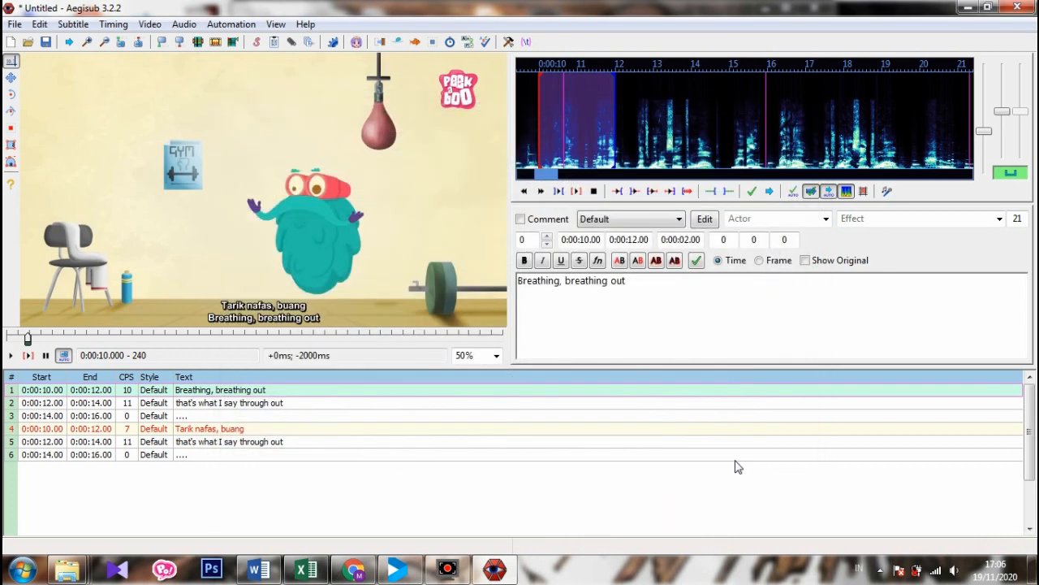
{"action": "left_click", "coordinate": [233, 443]}
{"action": "left_click", "coordinate": [228, 454]}
{"action": "left_click", "coordinate": [240, 431]}
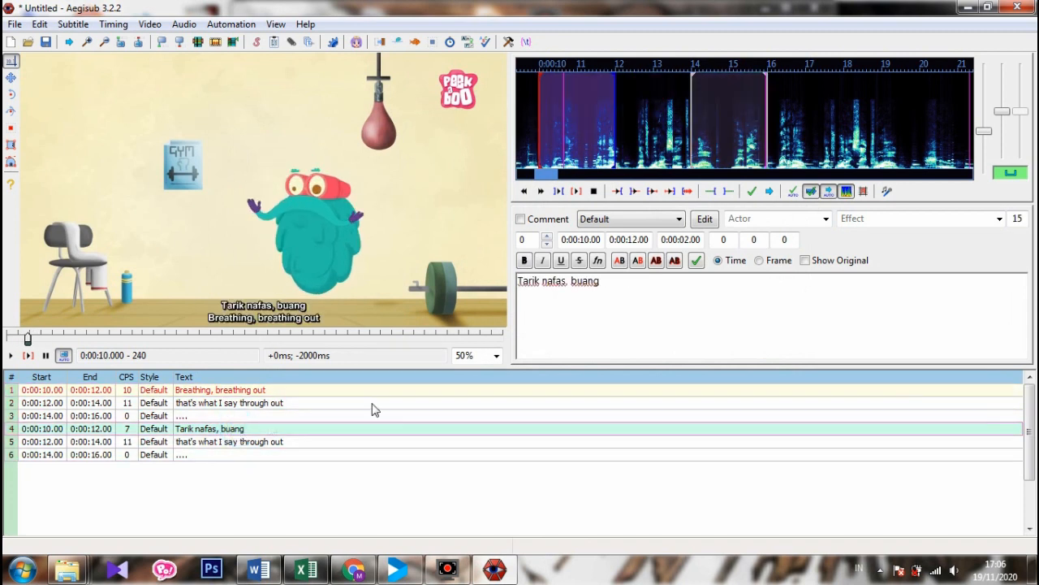
{"action": "left_click", "coordinate": [654, 315]}
{"action": "left_click", "coordinate": [672, 221]}
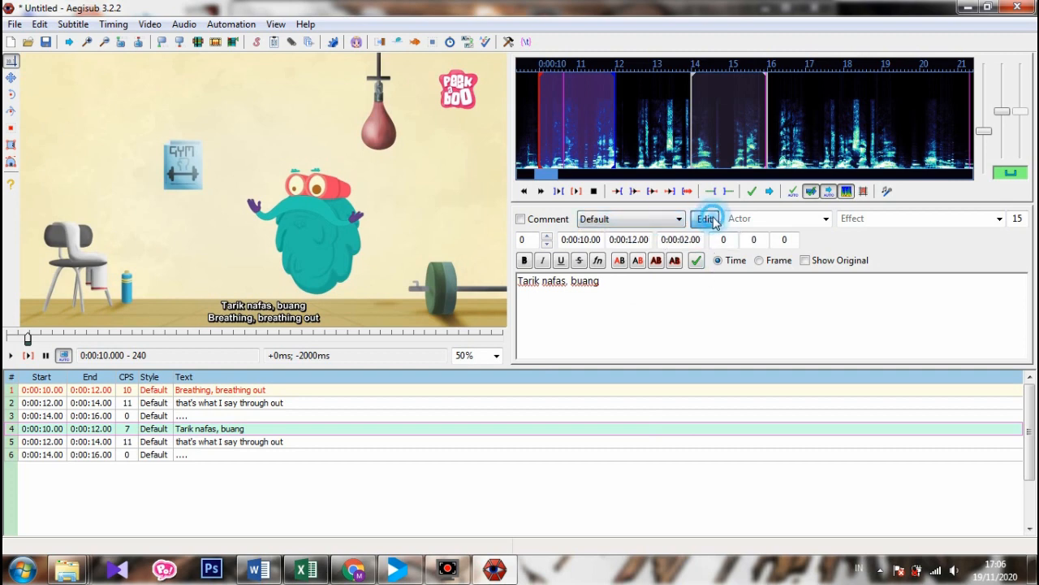
{"action": "left_click", "coordinate": [707, 219]}
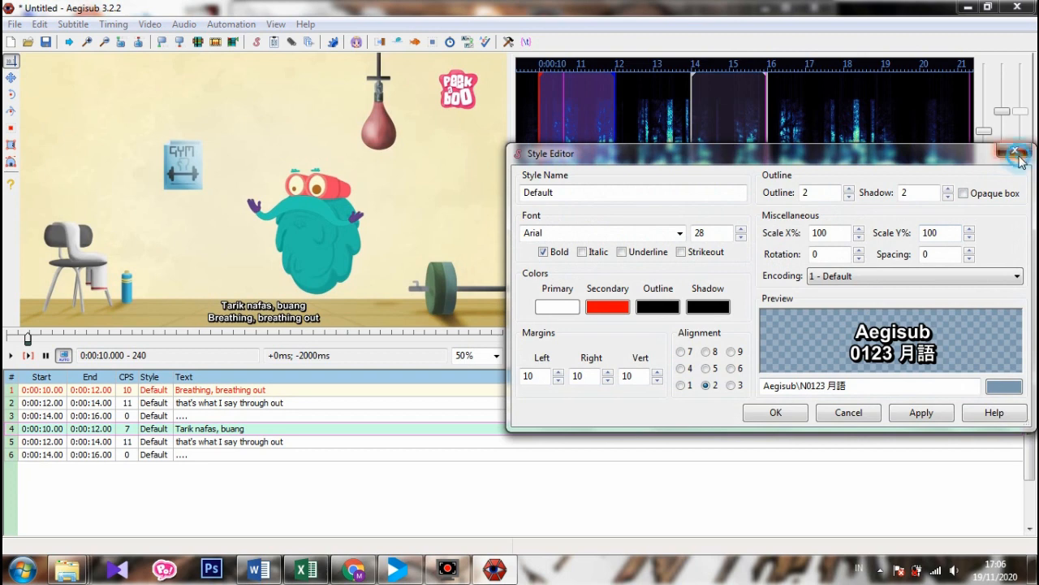
{"action": "left_click", "coordinate": [1015, 150]}
Copy the Indo style from the Default storage to the current script and close the Styles Manager
{"action": "left_click", "coordinate": [257, 43]}
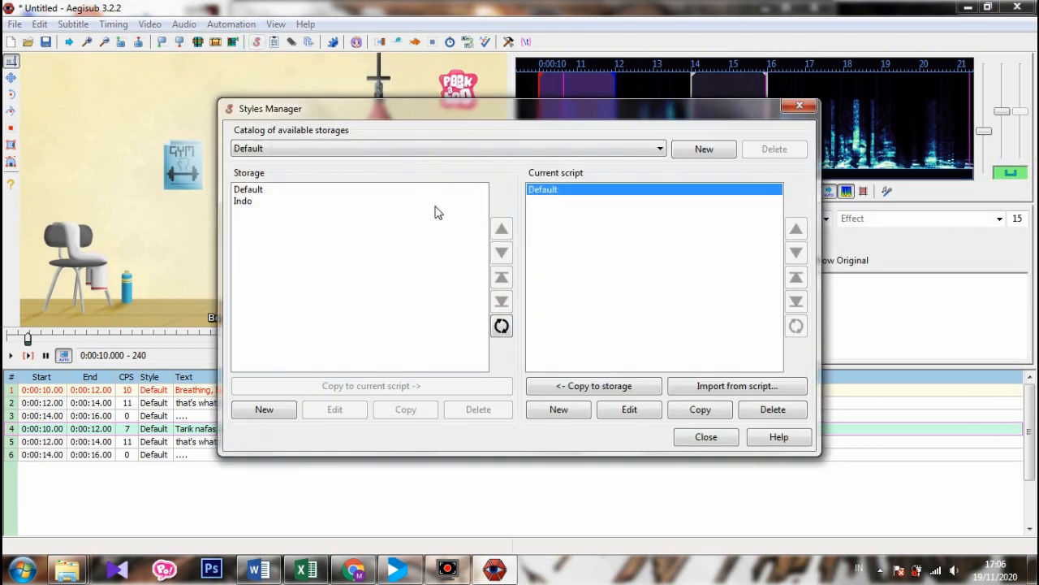
{"action": "left_click", "coordinate": [272, 202]}
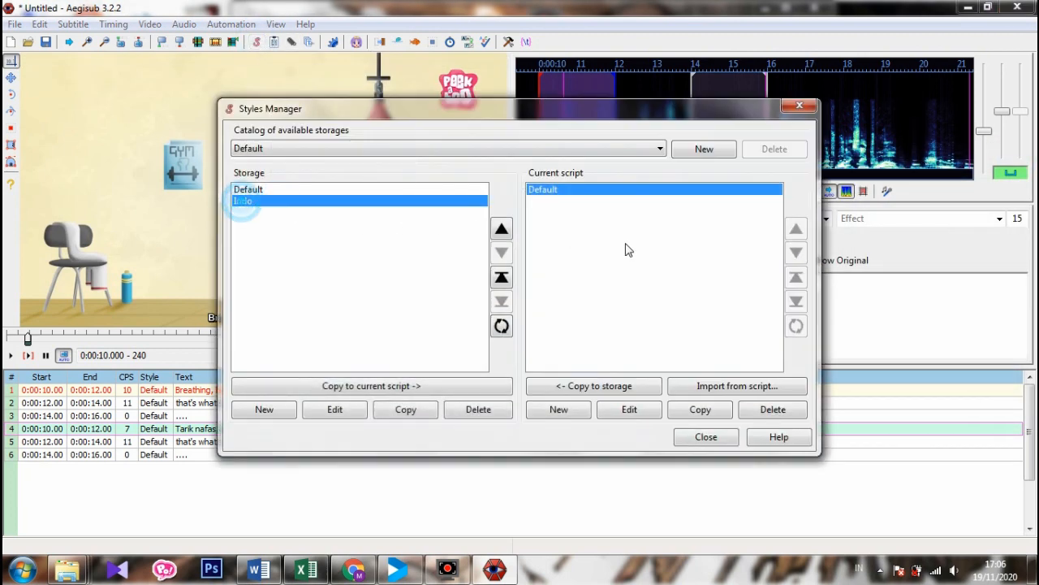
{"action": "left_click", "coordinate": [558, 410]}
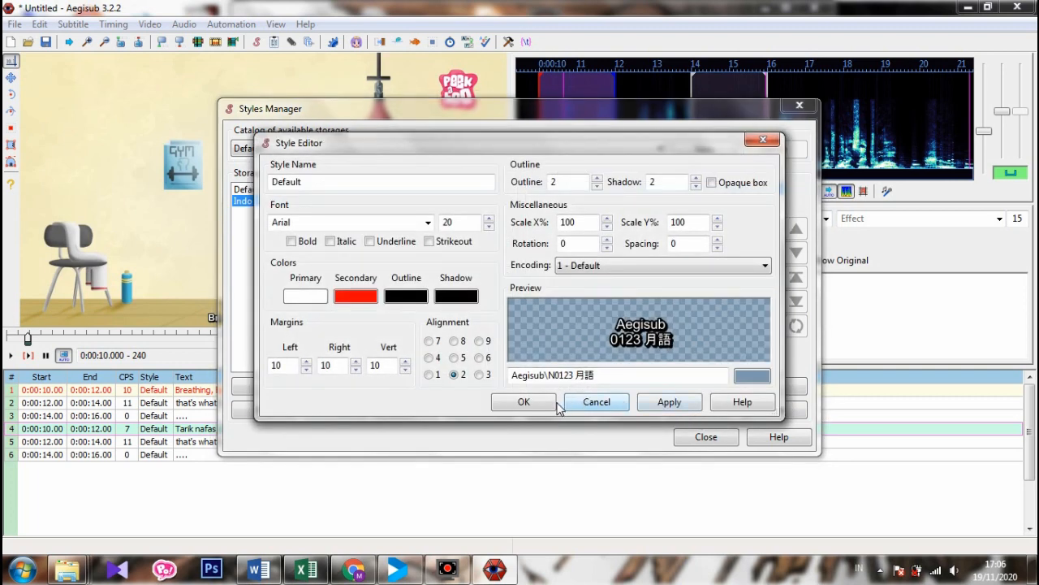
{"action": "left_click", "coordinate": [593, 402]}
{"action": "left_click", "coordinate": [567, 408]}
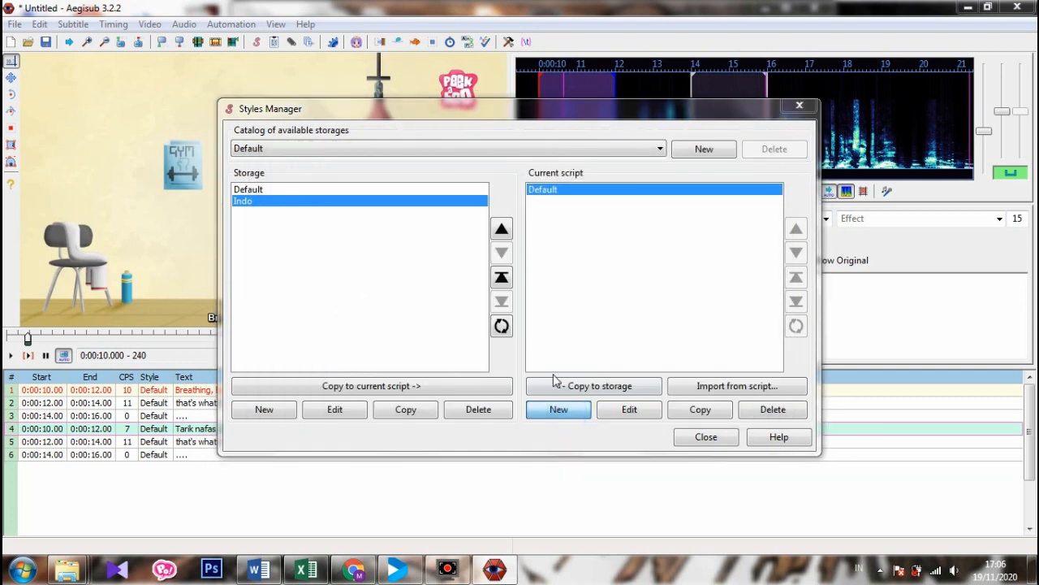
{"action": "left_click", "coordinate": [592, 400]}
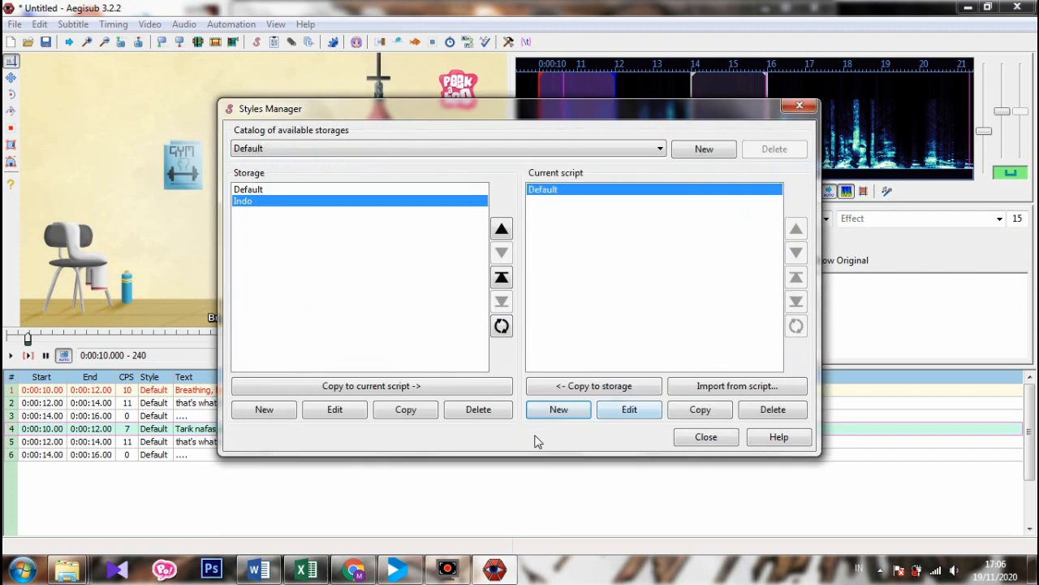
{"action": "left_click", "coordinate": [441, 388]}
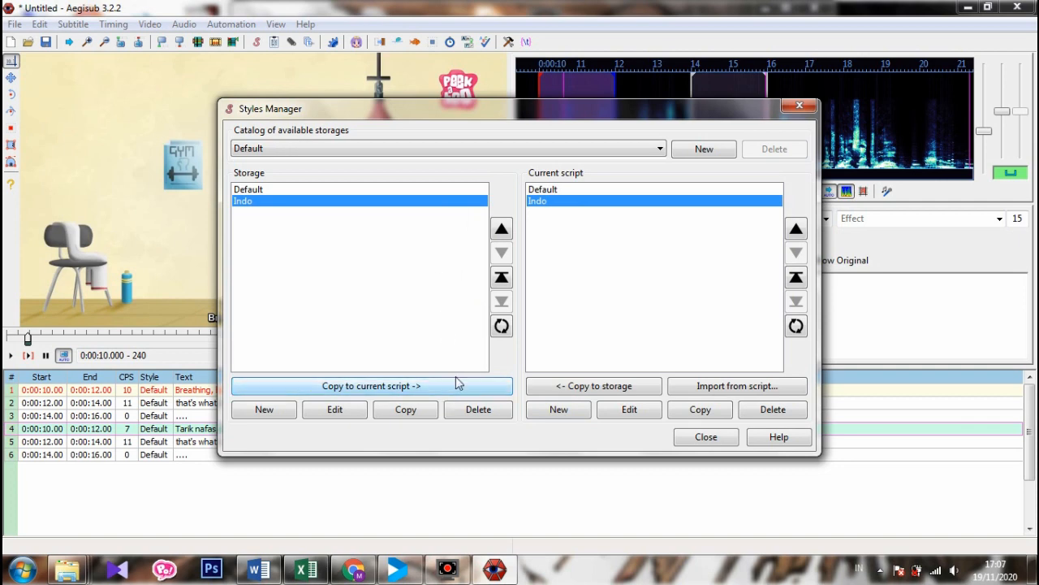
{"action": "left_click", "coordinate": [697, 439]}
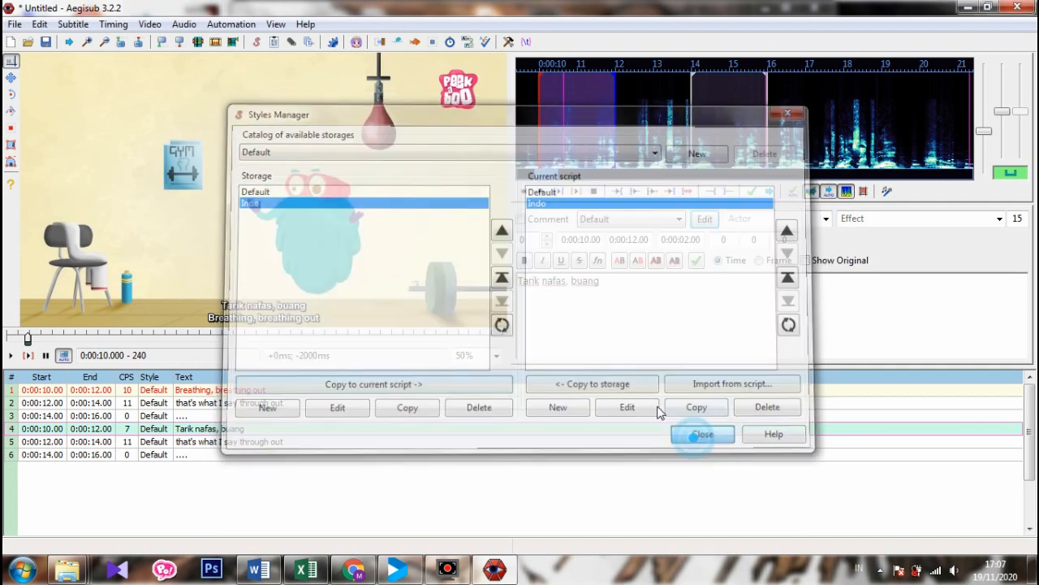
{"action": "left_click", "coordinate": [256, 41]}
{"action": "left_click", "coordinate": [675, 440]}
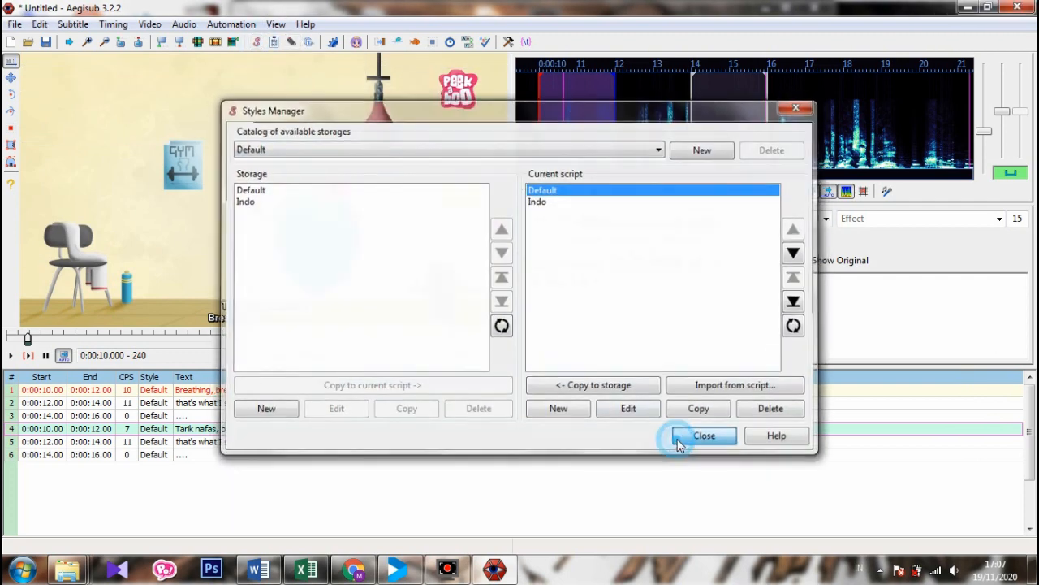
Assign the Indo style to subtitle line 4, "Tarik nafas, buang"
{"action": "left_click", "coordinate": [266, 442]}
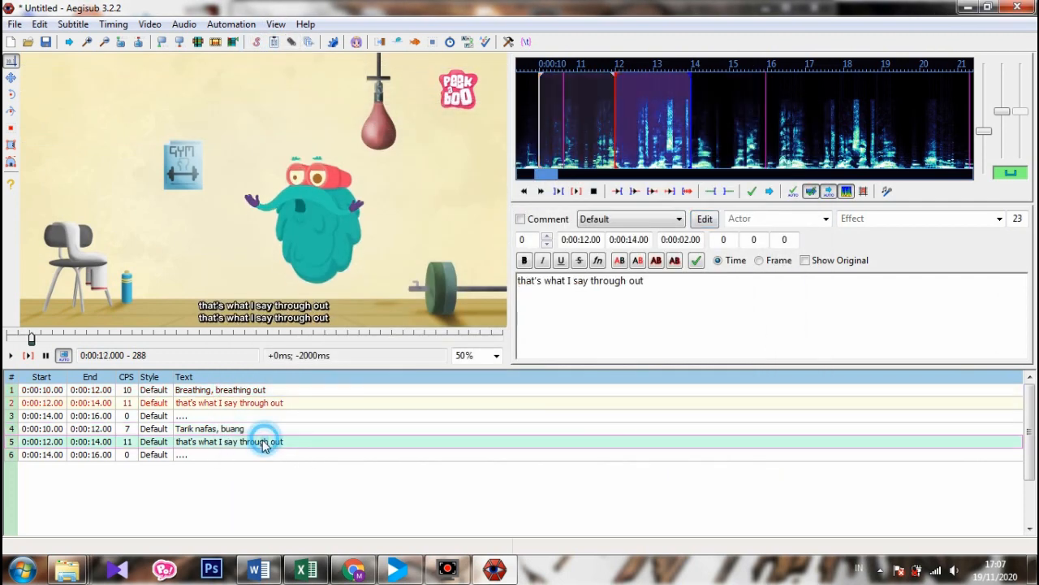
{"action": "left_click", "coordinate": [260, 456]}
{"action": "left_click", "coordinate": [250, 430]}
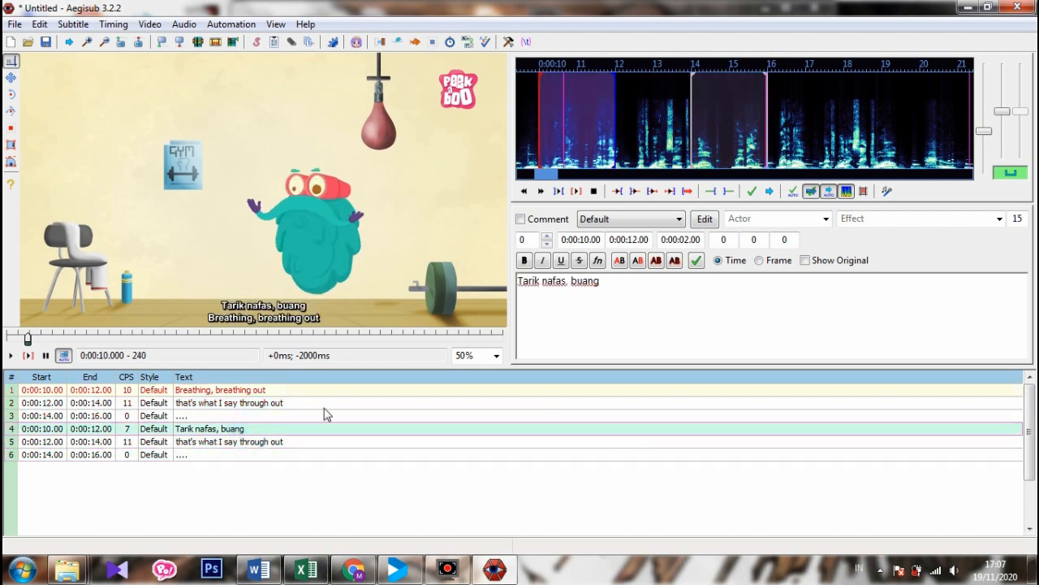
{"action": "left_click", "coordinate": [621, 219]}
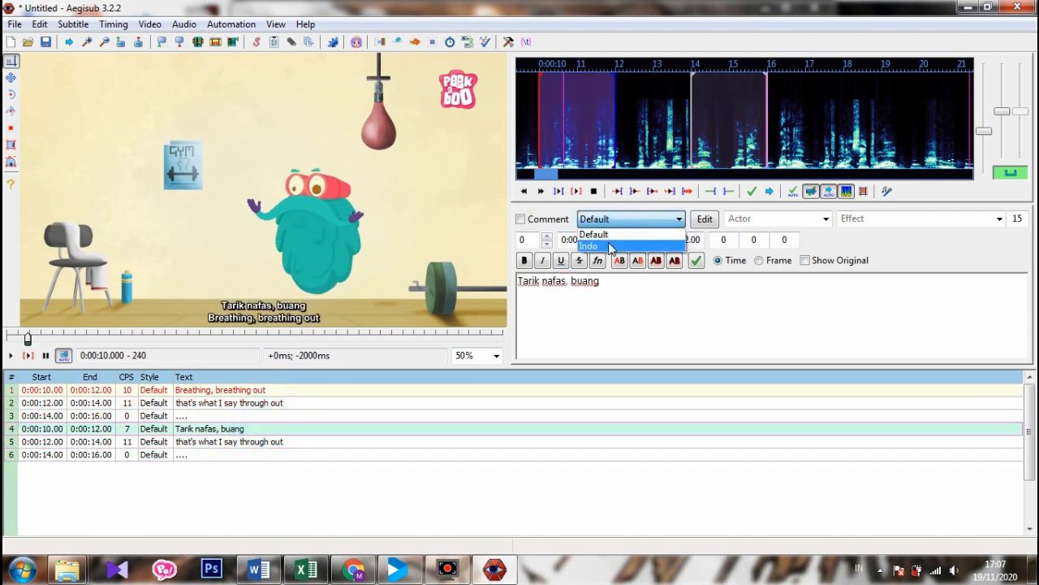
{"action": "left_click", "coordinate": [596, 242]}
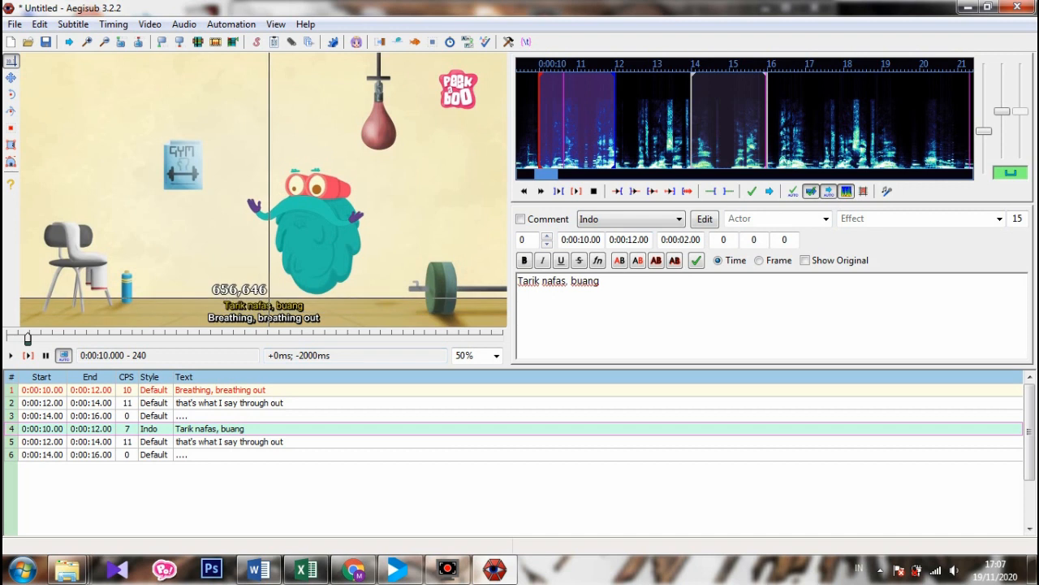
Assign the Indo style to subtitle lines 5 and 6, and show line 4 on the video
{"action": "left_click", "coordinate": [241, 449]}
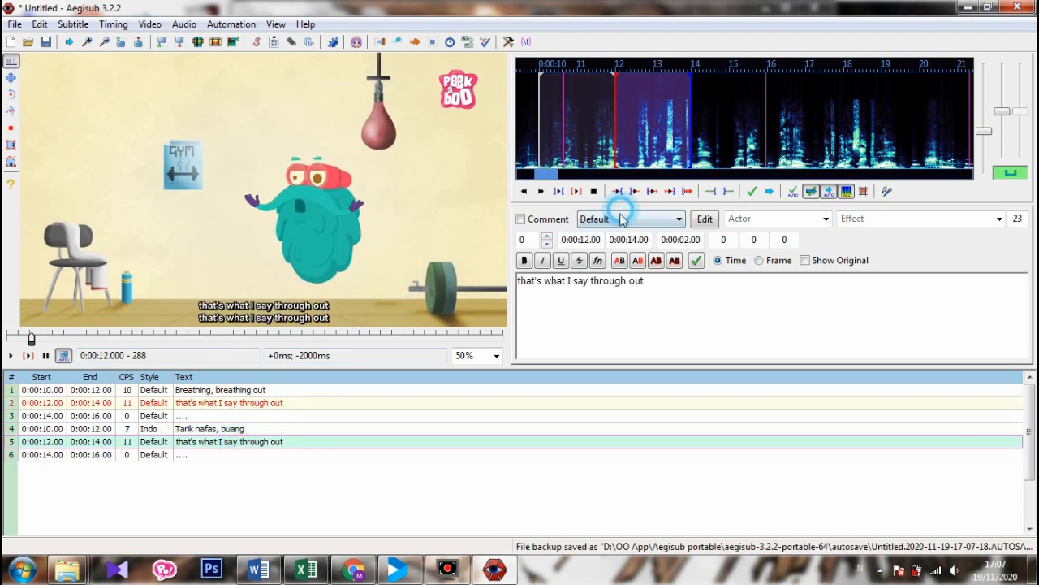
{"action": "left_click", "coordinate": [622, 220]}
{"action": "left_click", "coordinate": [608, 247]}
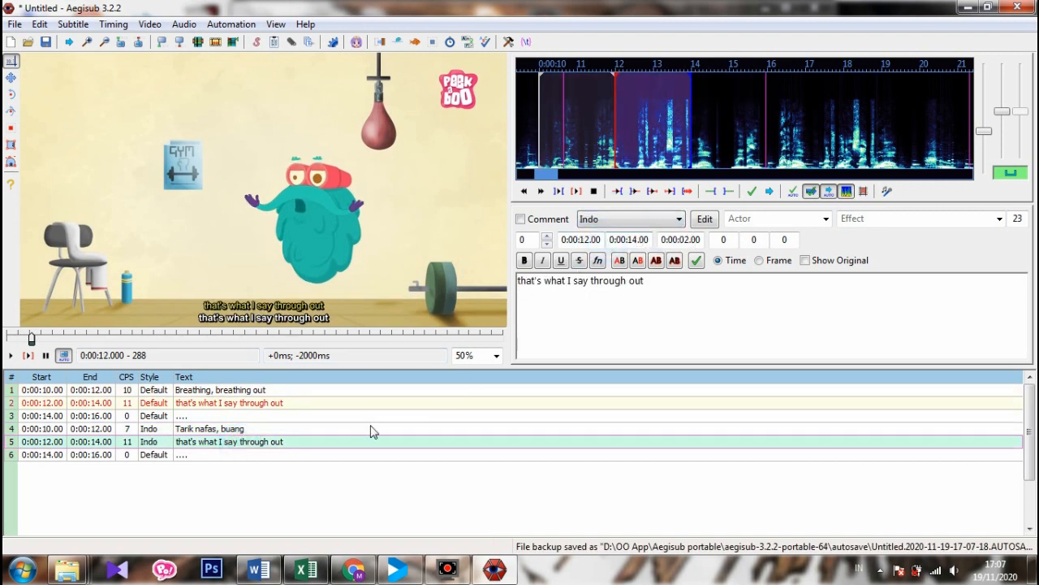
{"action": "left_click", "coordinate": [290, 456]}
{"action": "left_click", "coordinate": [622, 219]}
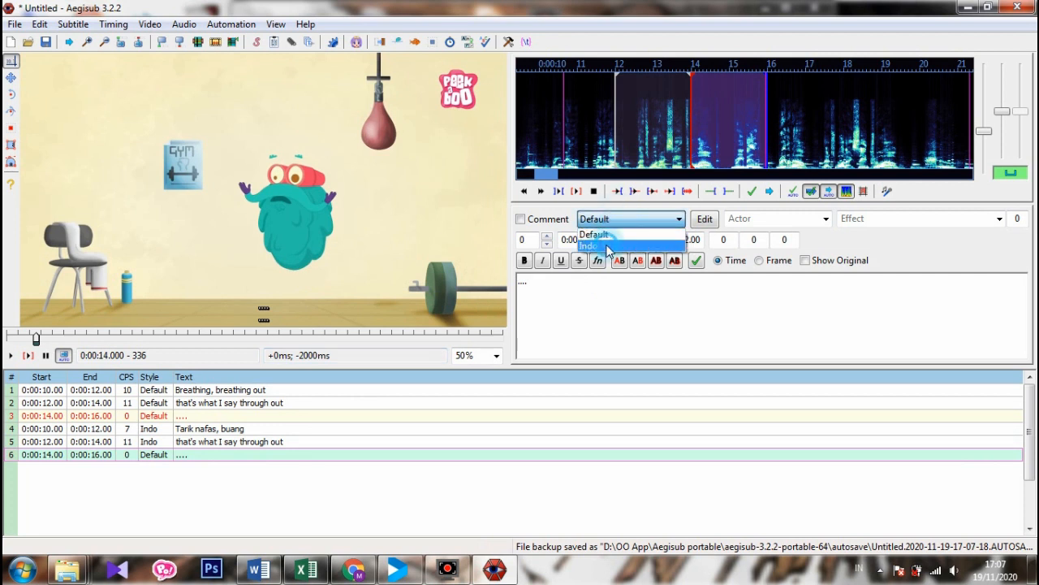
{"action": "left_click", "coordinate": [608, 246]}
{"action": "left_click", "coordinate": [243, 434]}
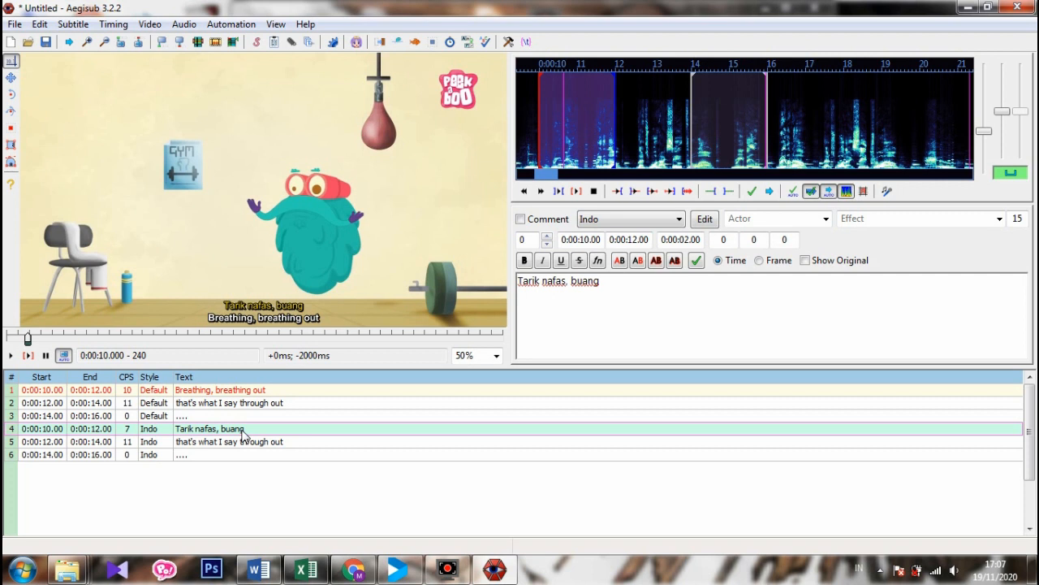
View the subtitle table in the Sub Script document in Word and return to Aegisub
{"action": "left_click", "coordinate": [259, 568]}
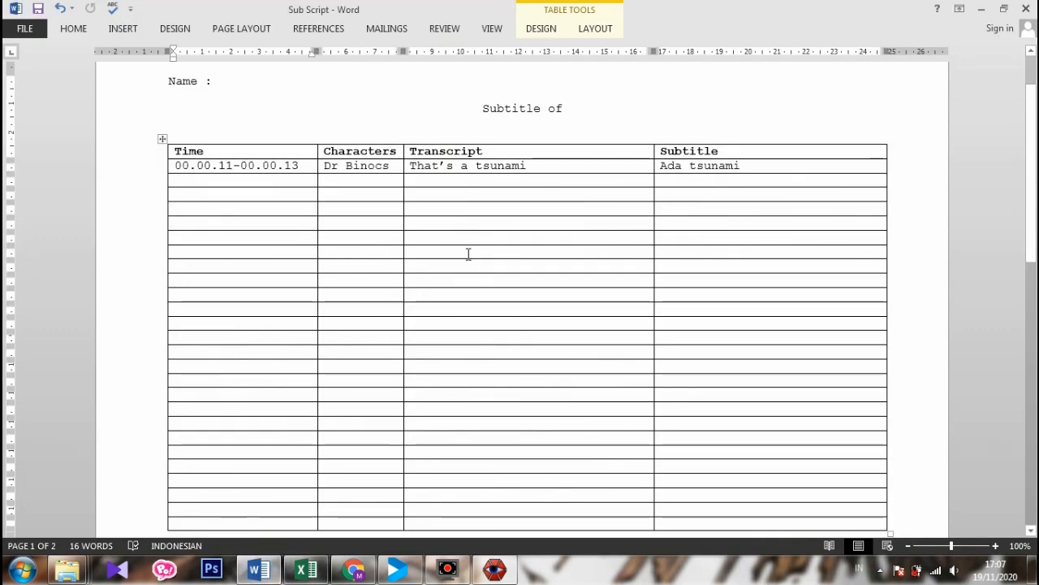
{"action": "left_click", "coordinate": [306, 569]}
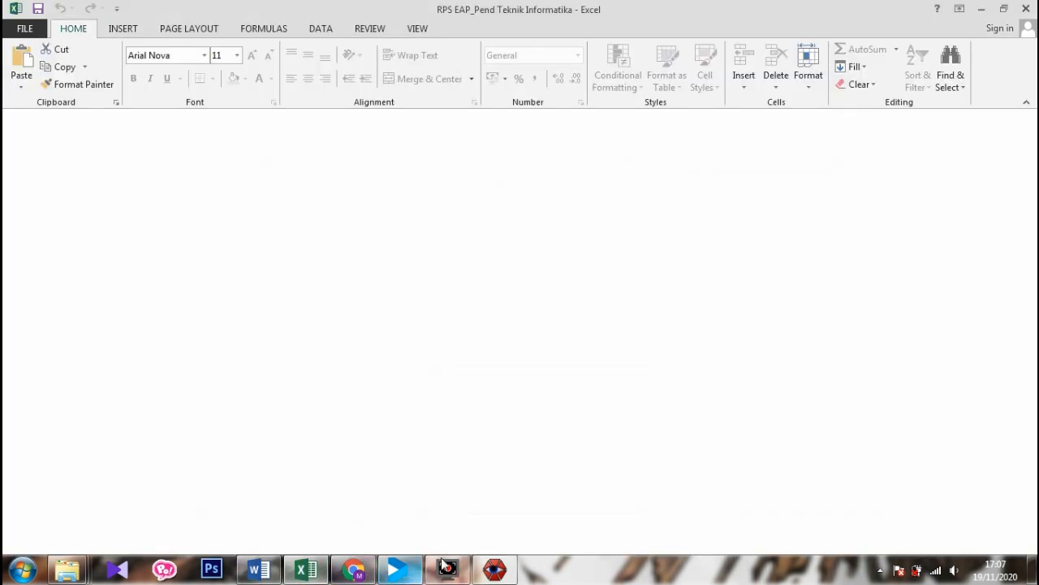
{"action": "left_click", "coordinate": [494, 569]}
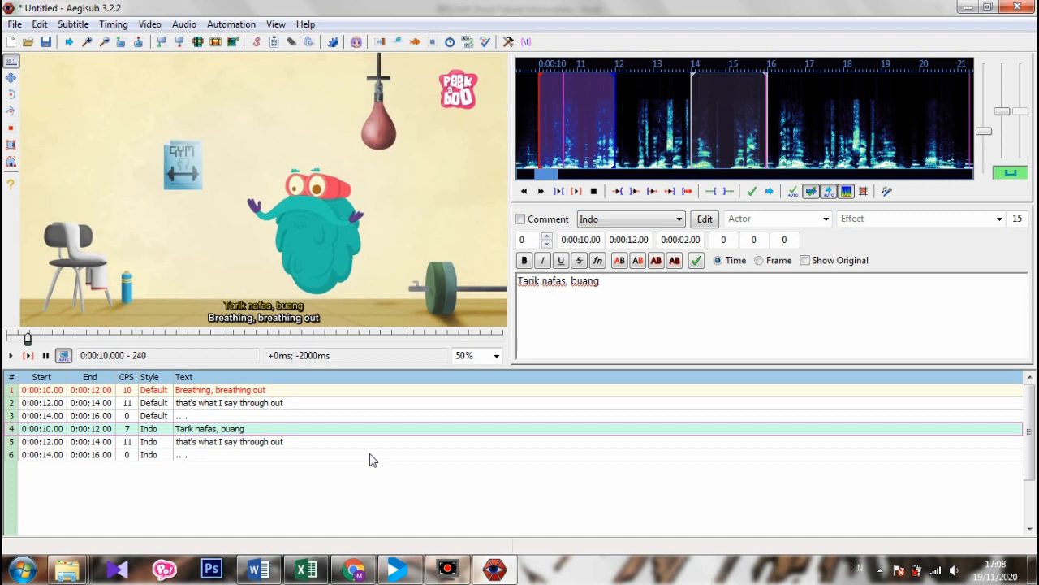
Examine how the six subtitle lines in the Default and Indo styles look on the video
{"action": "left_click", "coordinate": [286, 455]}
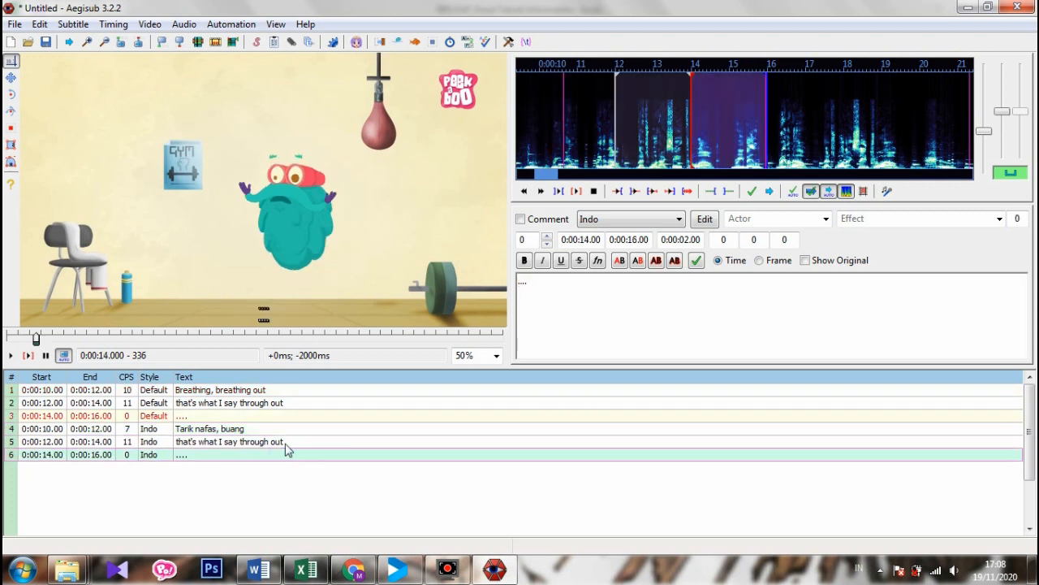
{"action": "left_click", "coordinate": [280, 441]}
{"action": "left_click", "coordinate": [279, 427]}
{"action": "left_click", "coordinate": [279, 415]}
{"action": "left_click", "coordinate": [278, 402]}
{"action": "left_click", "coordinate": [276, 390]}
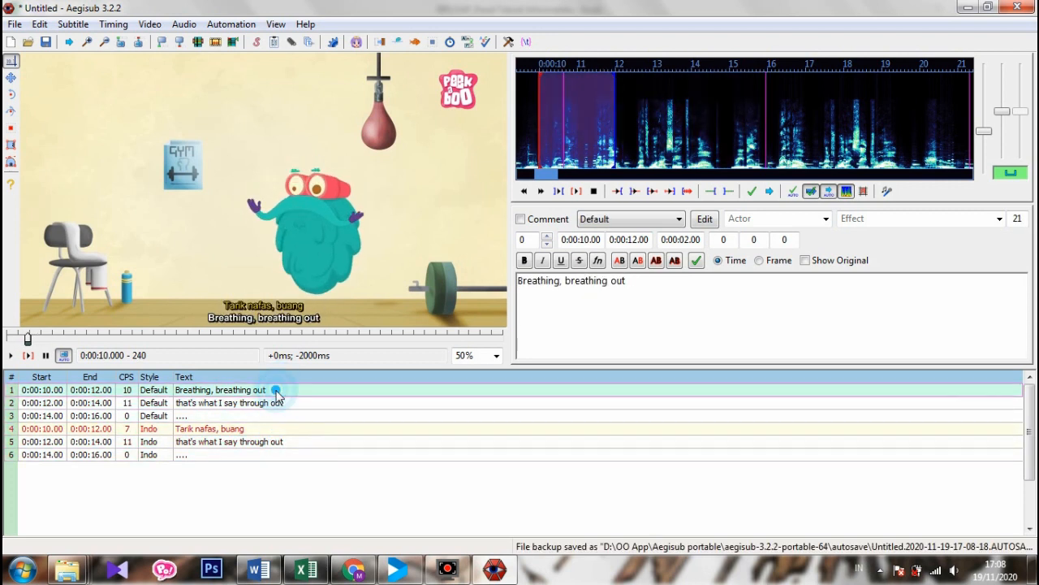
{"action": "left_click", "coordinate": [275, 403]}
{"action": "left_click", "coordinate": [274, 415]}
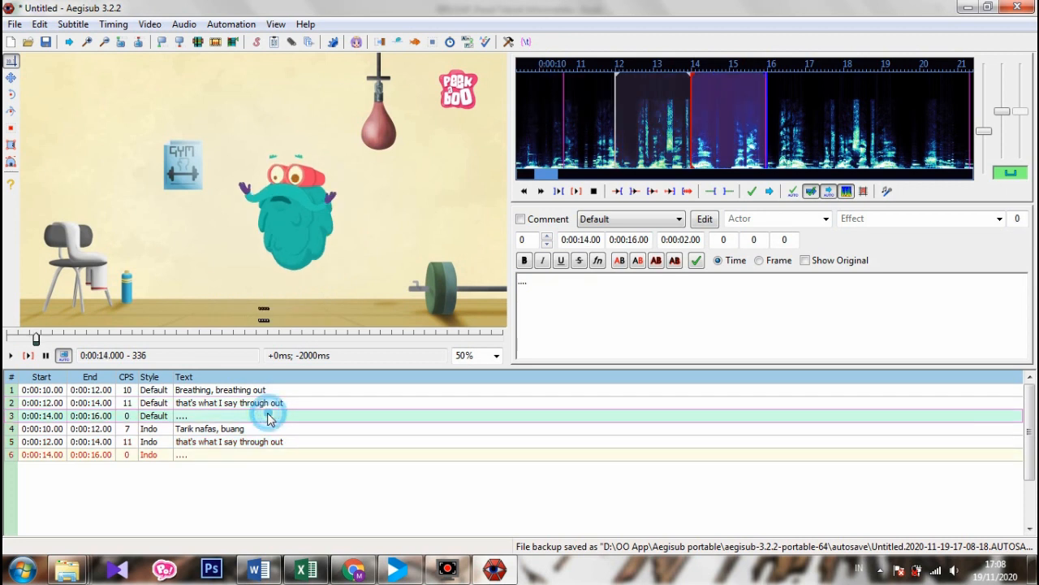
{"action": "left_click", "coordinate": [263, 428]}
{"action": "left_click", "coordinate": [262, 441]}
{"action": "left_click", "coordinate": [260, 456]}
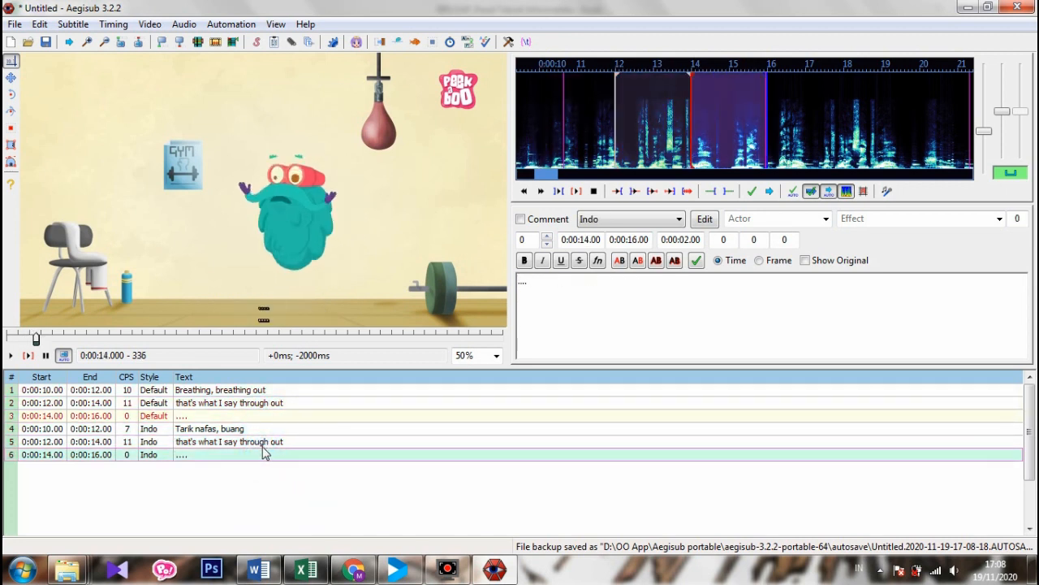
Check the Sub Script document in Word again and inspect the ASS subtitle and video files in the Kelompok 2 folder
{"action": "left_click", "coordinate": [271, 570]}
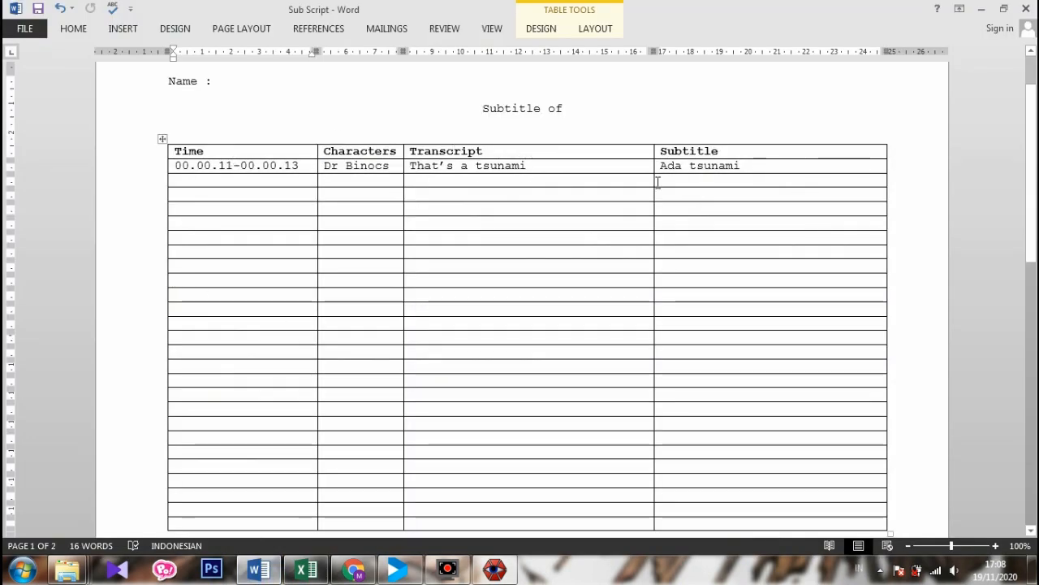
{"action": "left_click", "coordinate": [494, 570]}
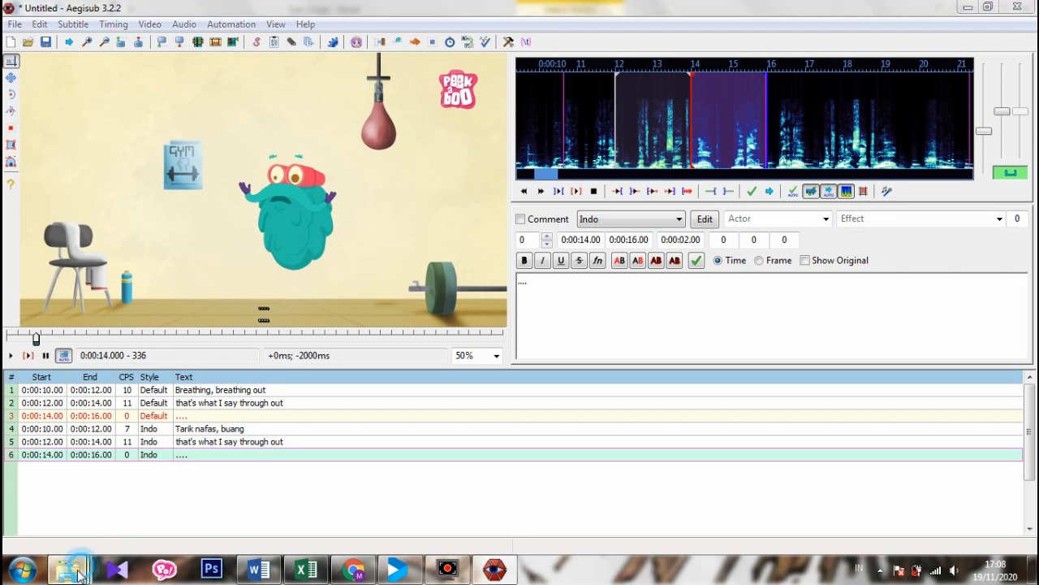
{"action": "mouse_move", "coordinate": [81, 575]}
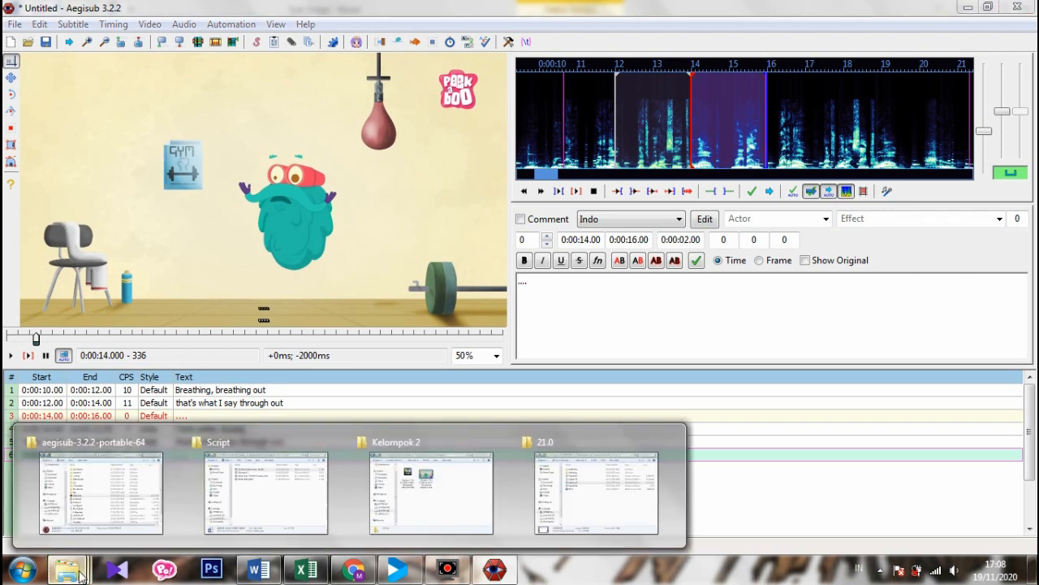
{"action": "left_click", "coordinate": [372, 472]}
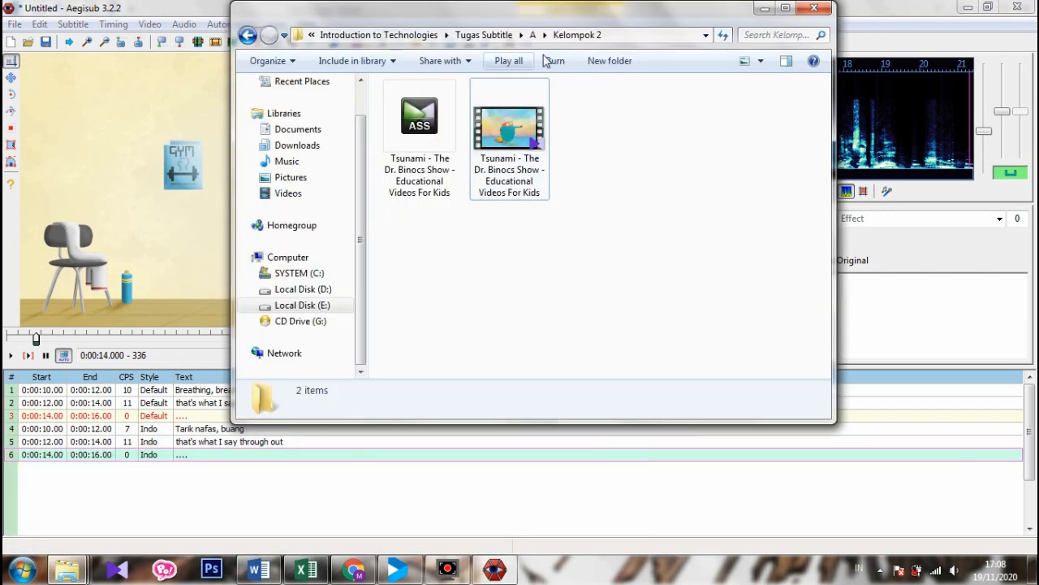
{"action": "left_click", "coordinate": [408, 117]}
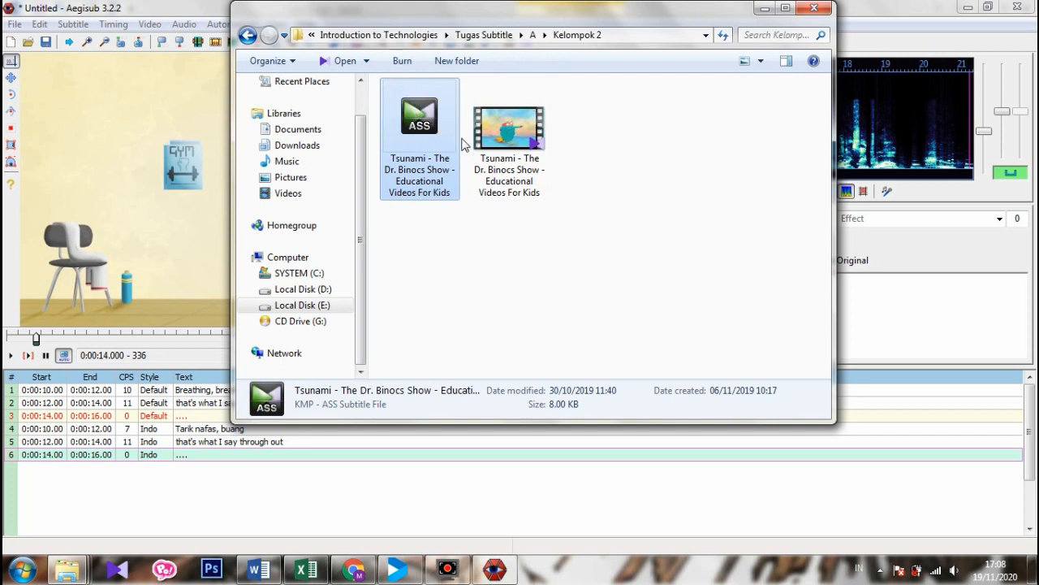
{"action": "left_click", "coordinate": [563, 298]}
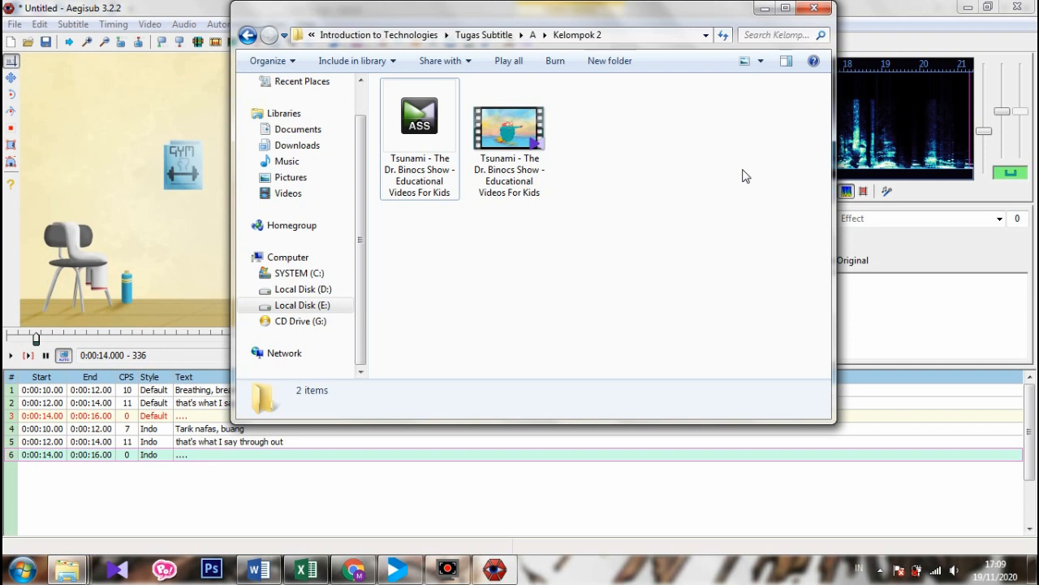
{"action": "left_click_drag", "start_coordinate": [646, 130], "coordinate": [404, 109]}
{"action": "left_click", "coordinate": [714, 158]}
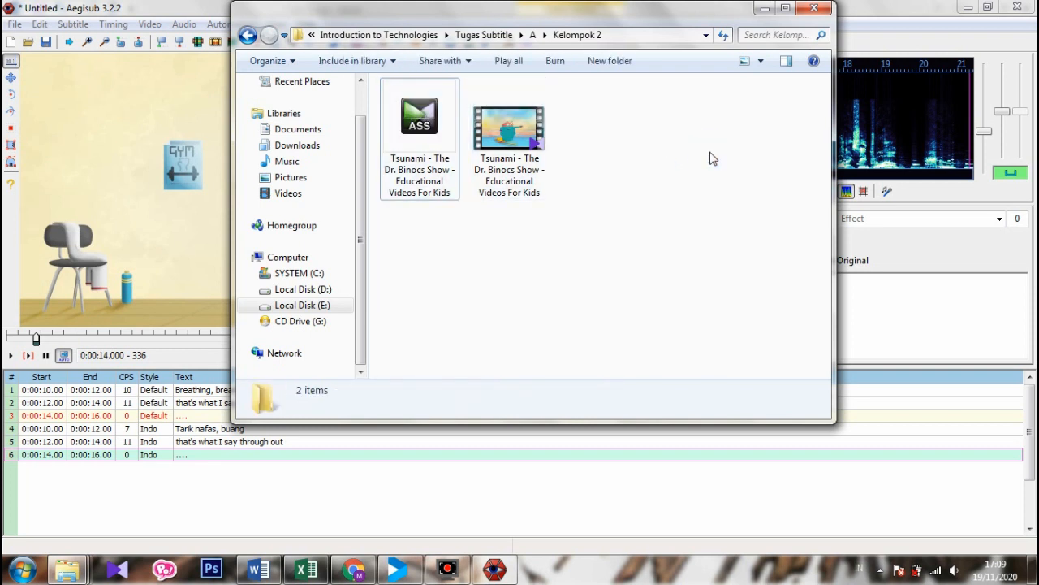